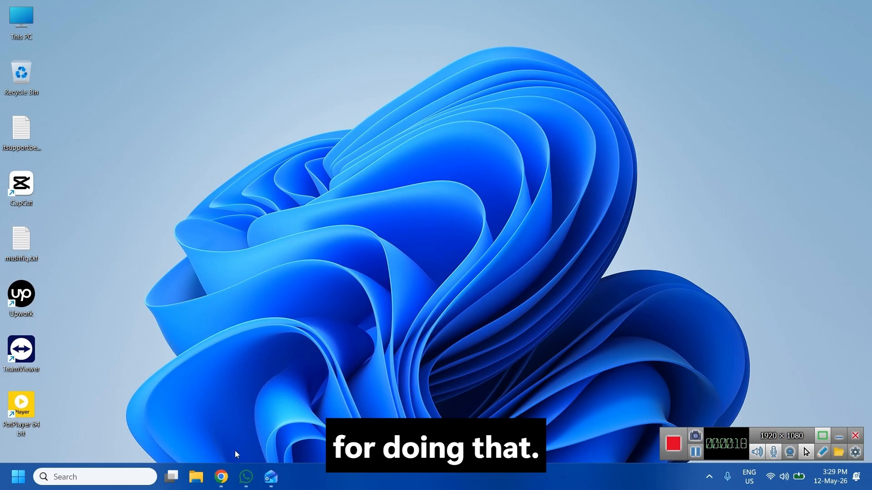
# Back in Outlook's Drafts, confirm a new email has no signature, then discard the empty draft.
pyautogui.click(221, 477)
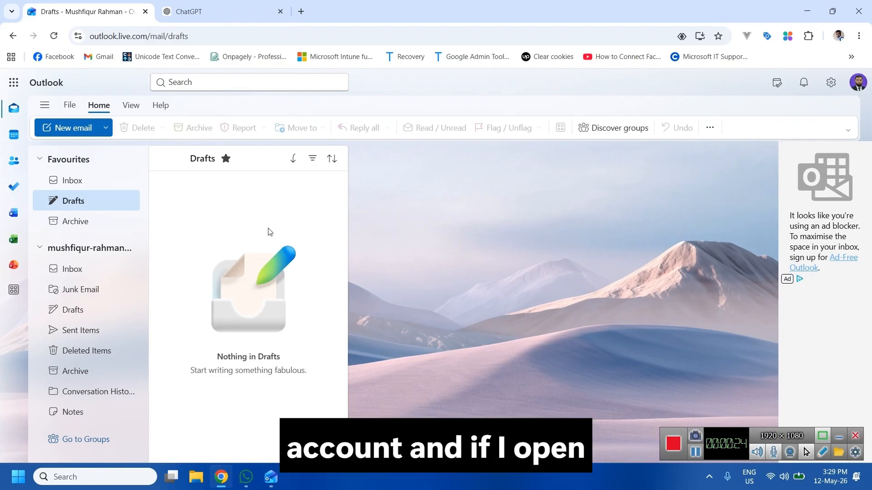
pyautogui.click(77, 128)
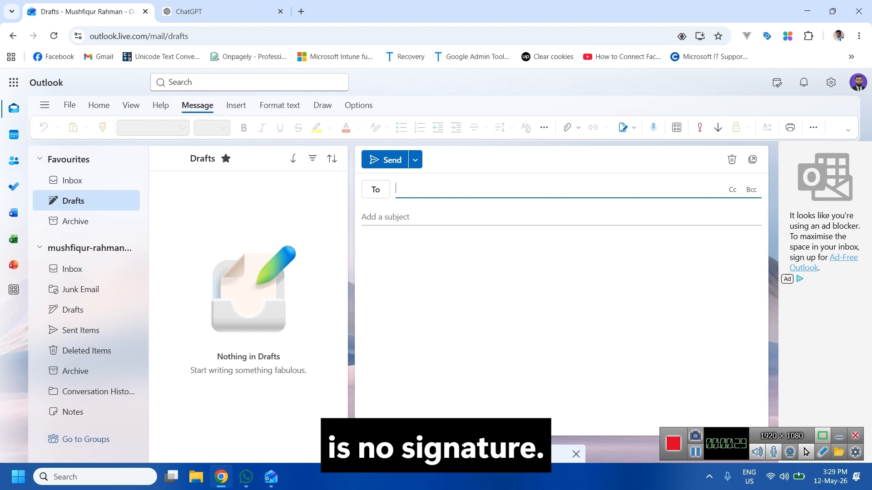
pyautogui.click(575, 454)
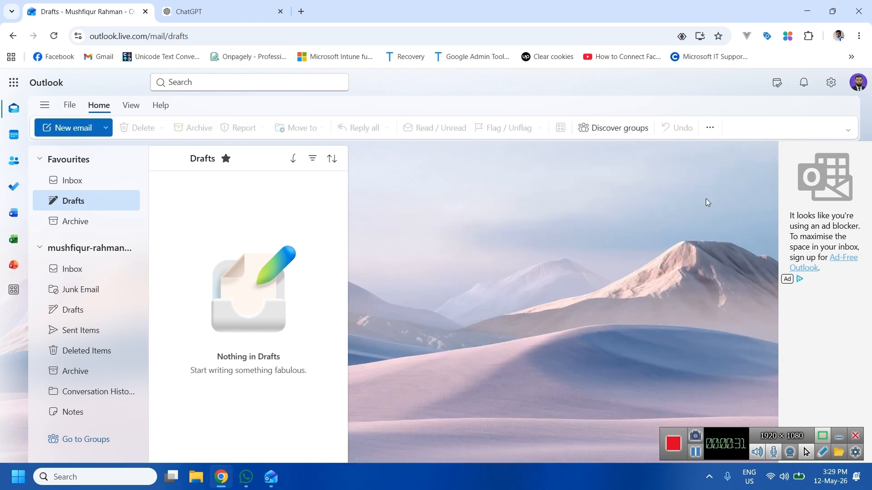
pyautogui.click(839, 90)
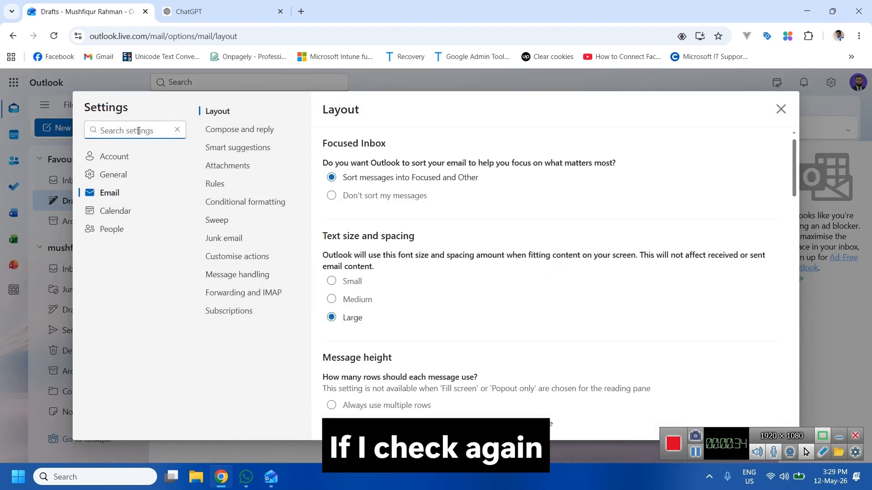
pyautogui.write('sign')
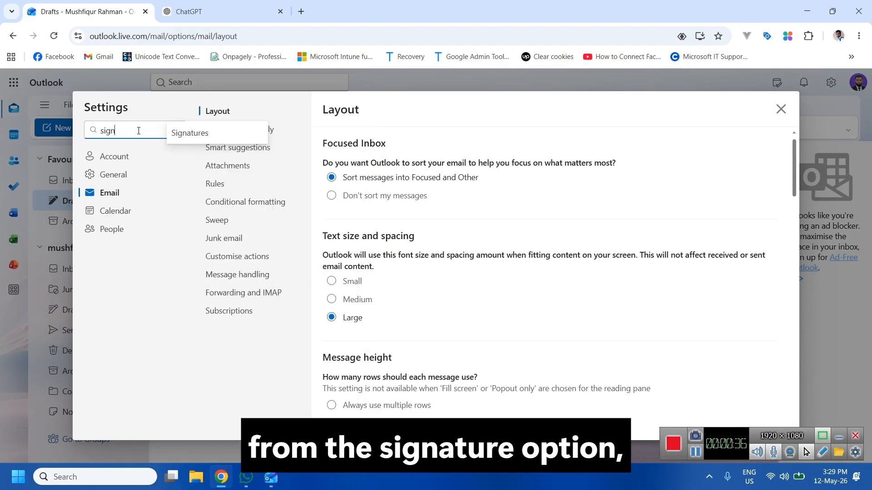
pyautogui.click(248, 132)
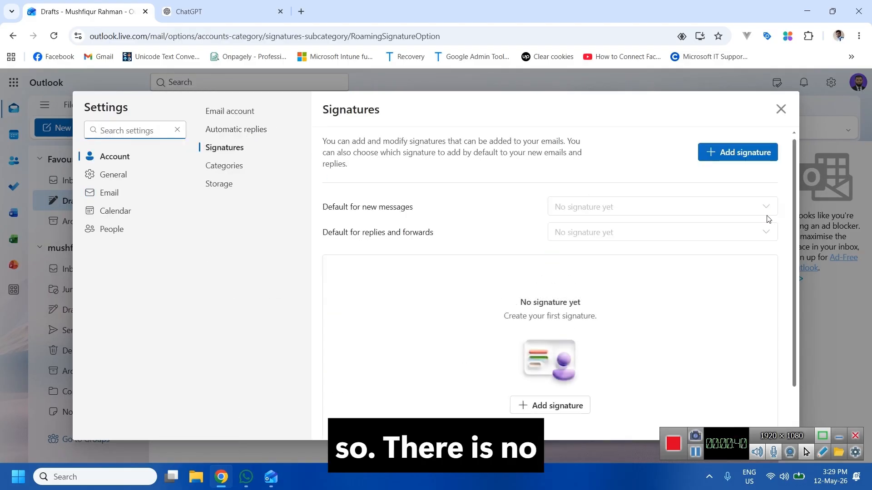
pyautogui.click(781, 109)
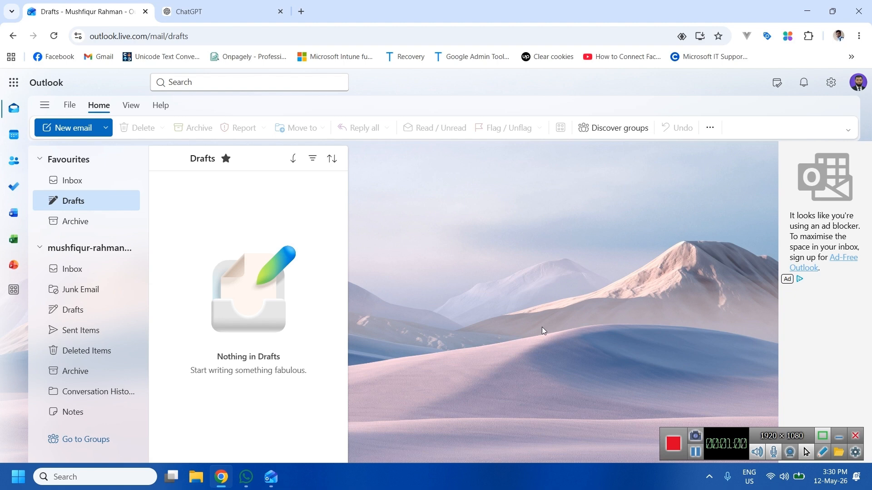
# In ChatGPT, type 'Design business professional html signature that must be responsive to all devices. The signature will include'.
pyautogui.click(207, 12)
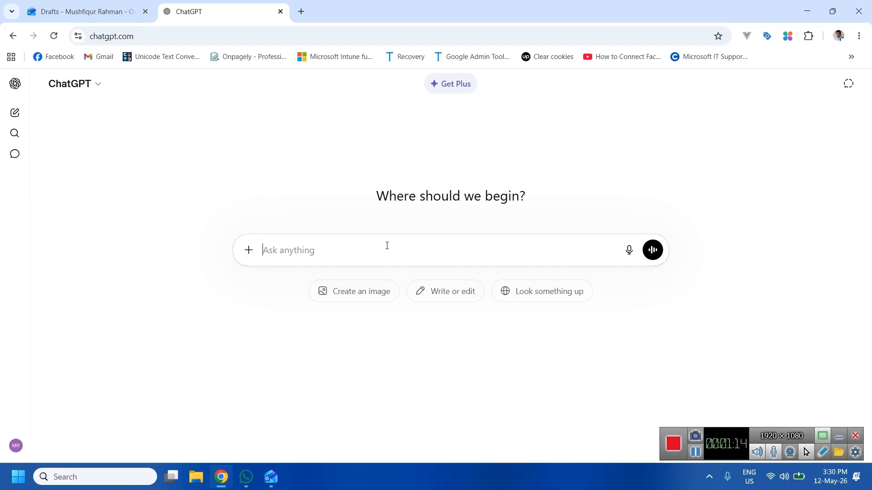
pyautogui.write('Design')
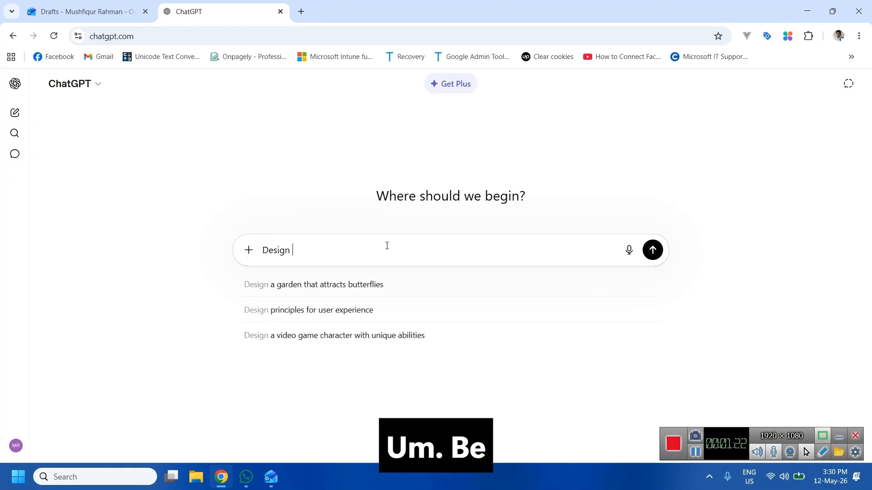
pyautogui.write('business')
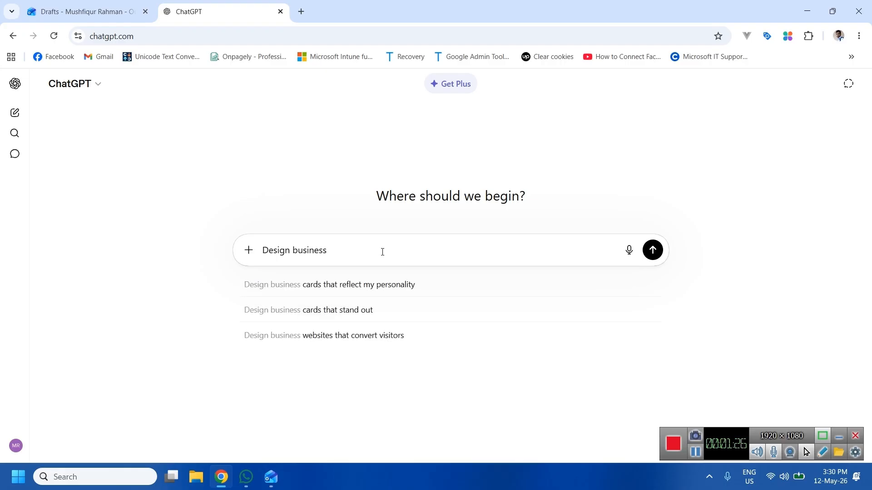
pyautogui.write(' pro')
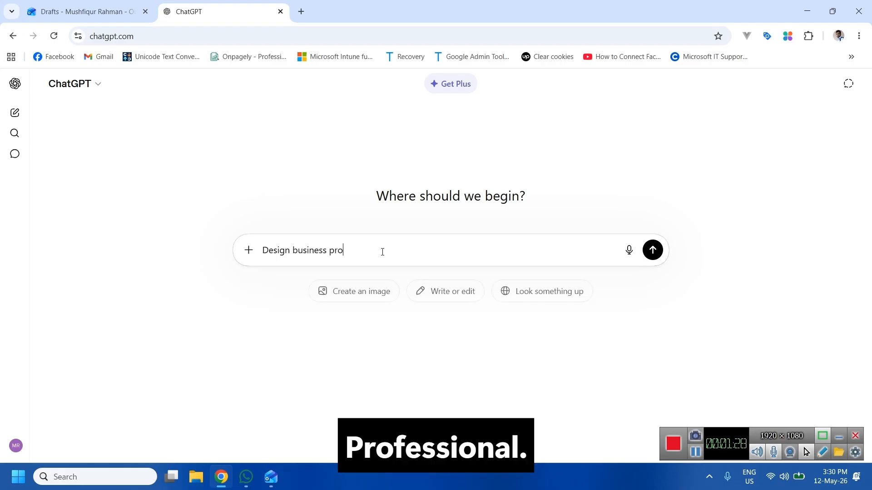
pyautogui.write('fessional')
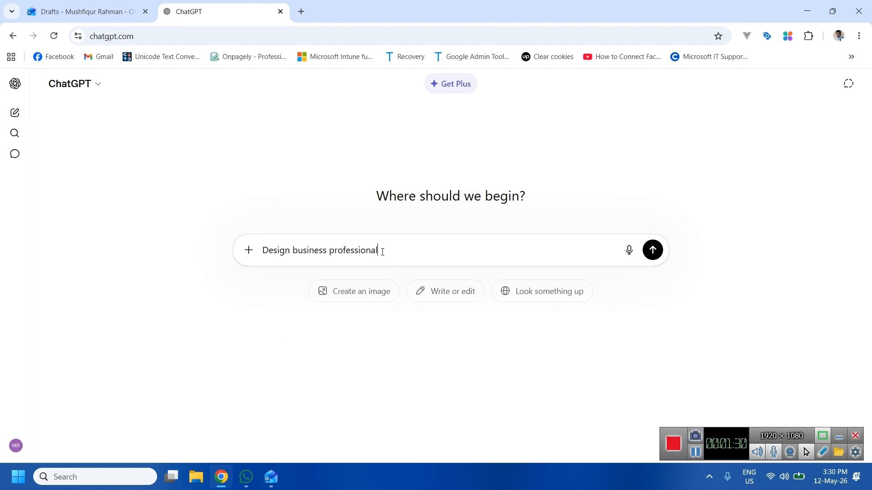
pyautogui.write(' htm')
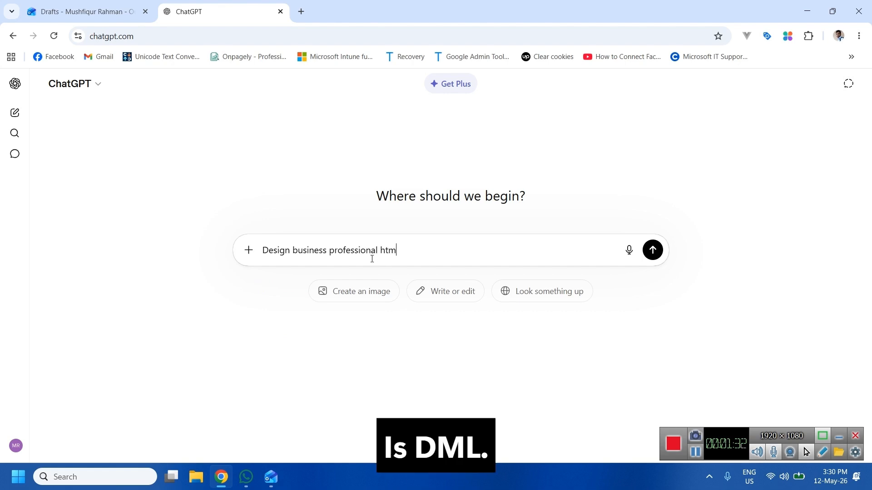
pyautogui.write('l si')
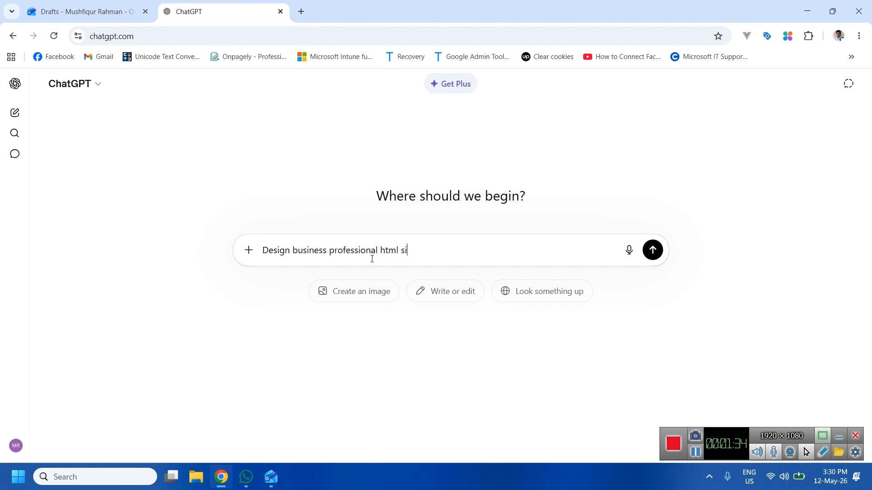
pyautogui.write('gnatue')
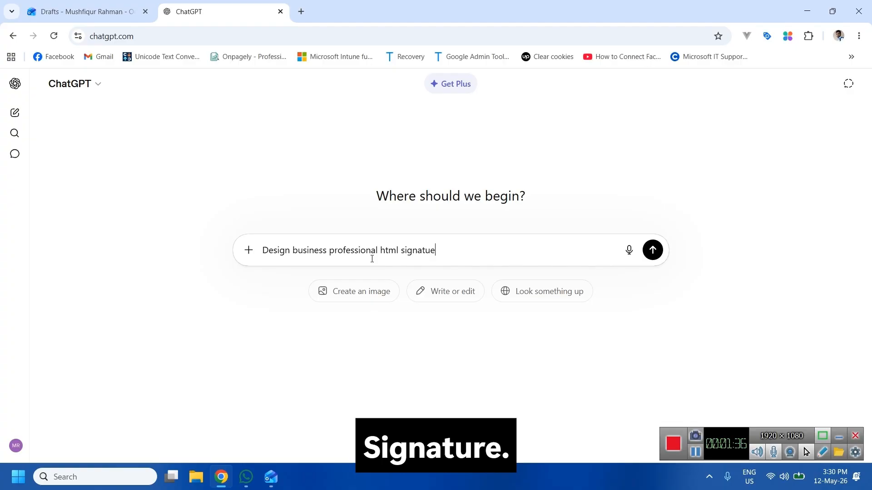
pyautogui.press('BackSpace')
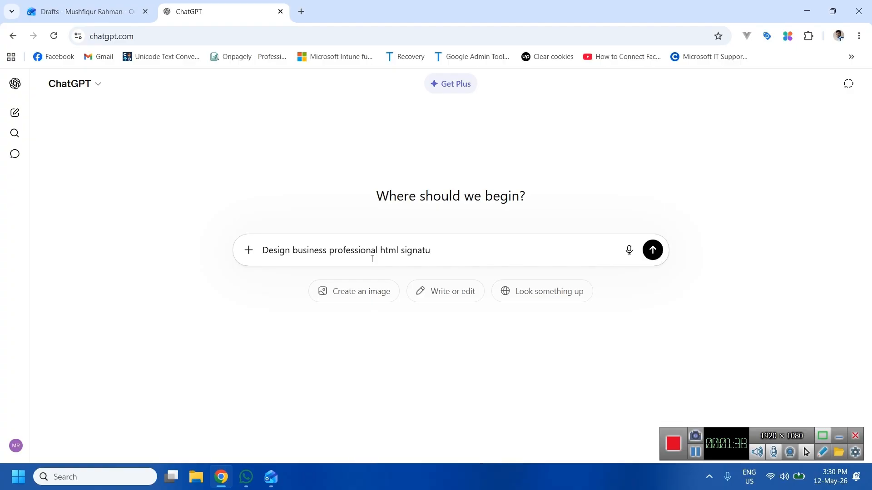
pyautogui.write('re tha')
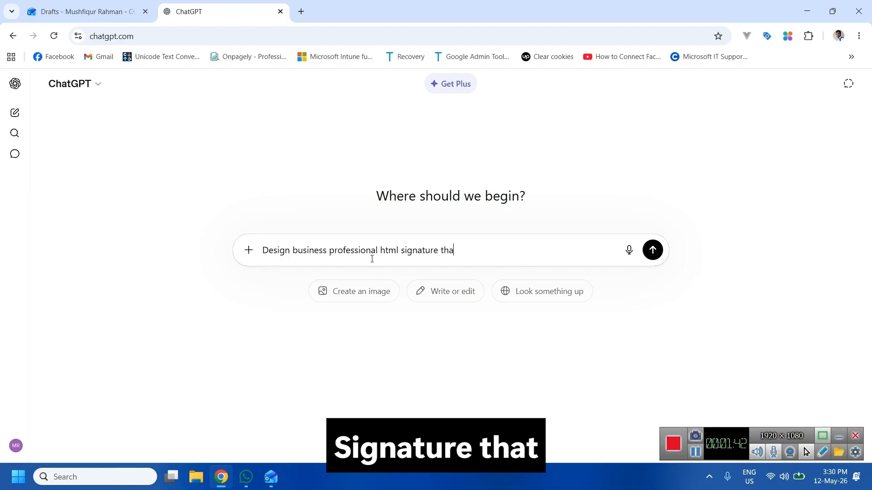
pyautogui.write('t must ')
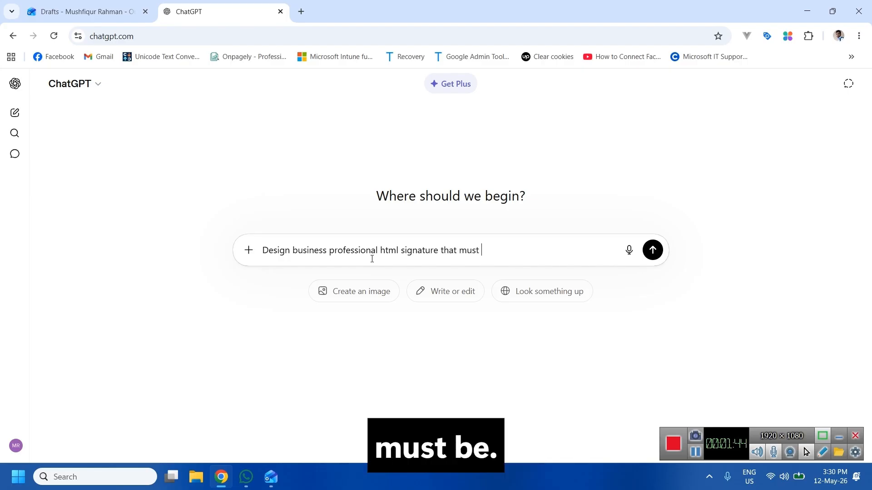
pyautogui.write('be res')
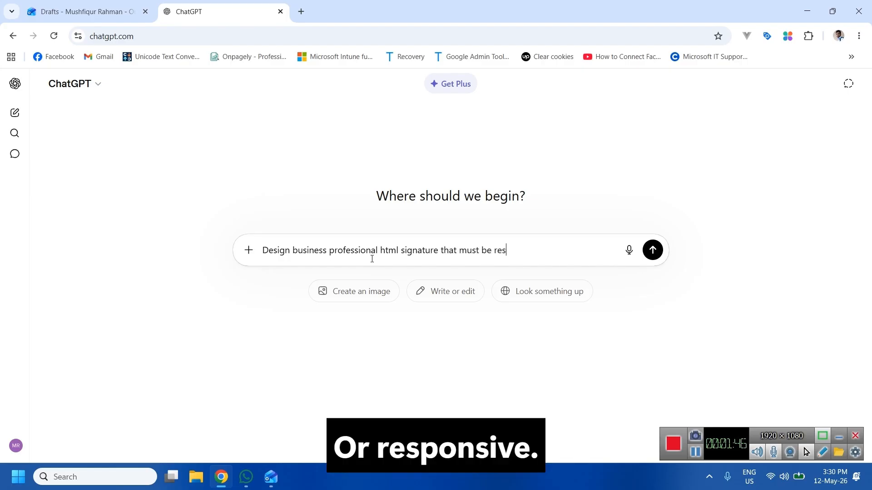
pyautogui.write('ponsiv')
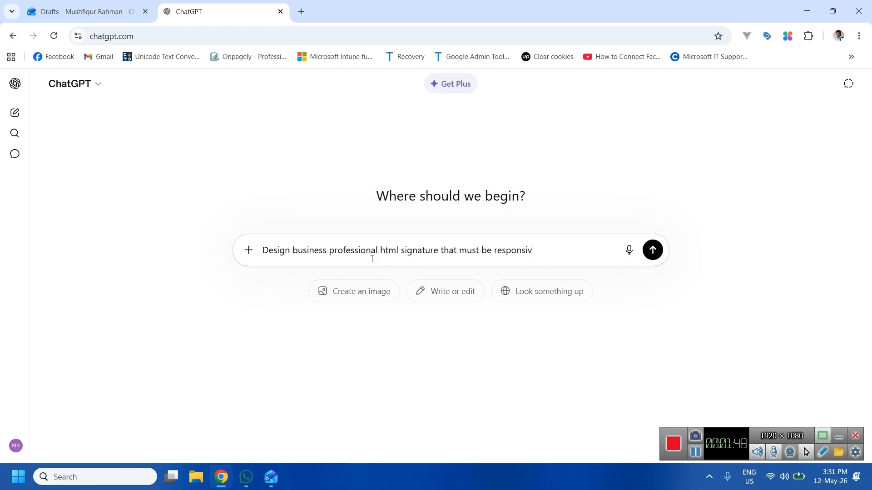
pyautogui.write('e to al')
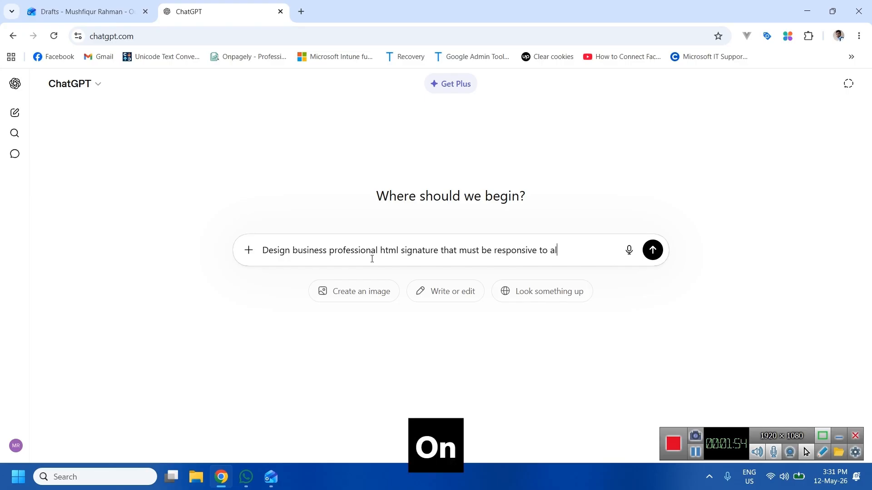
pyautogui.write('l devic')
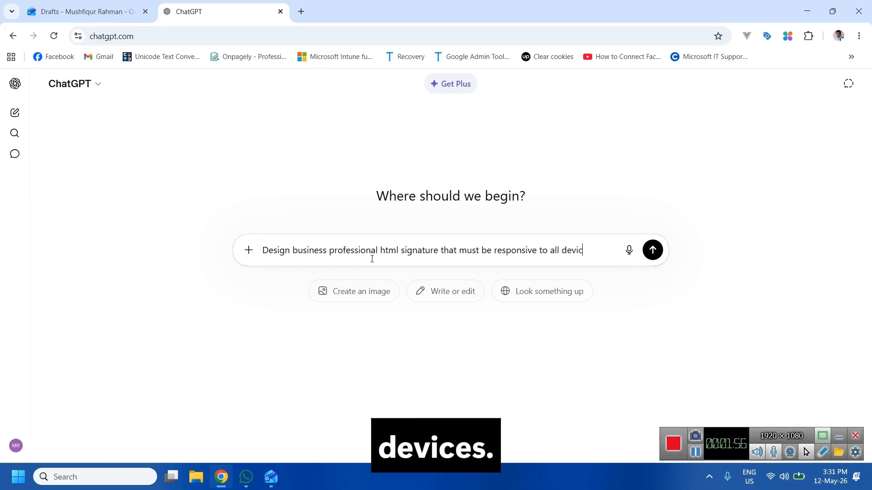
pyautogui.write('es.')
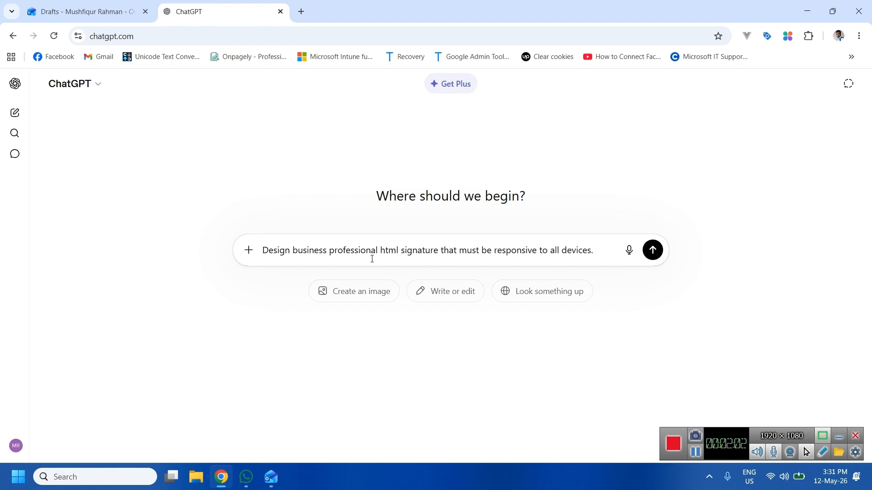
pyautogui.write('The ')
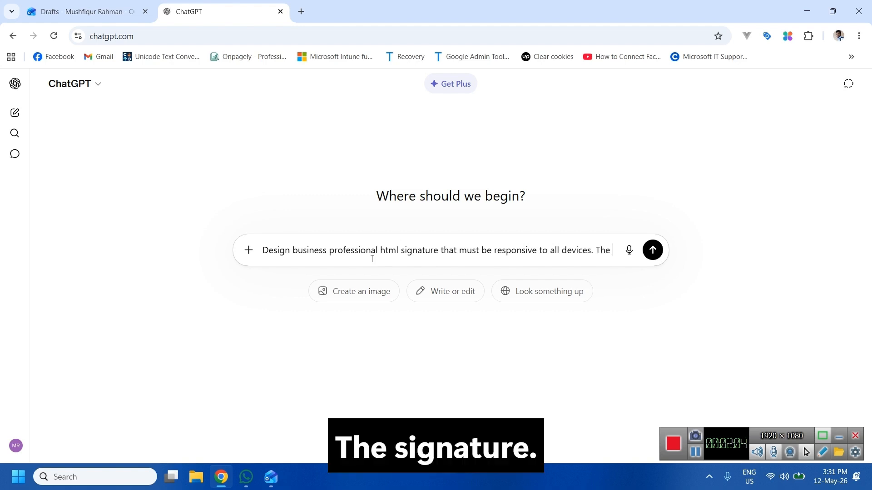
pyautogui.write('signat')
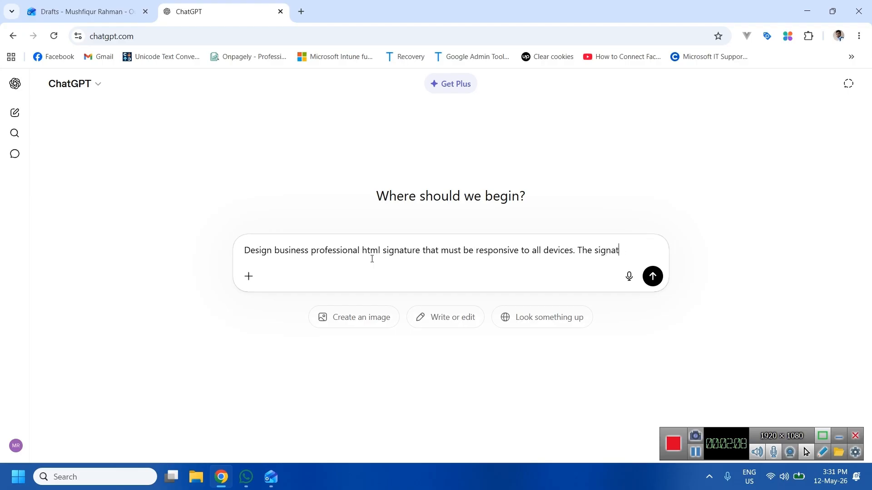
pyautogui.write('uere will include')
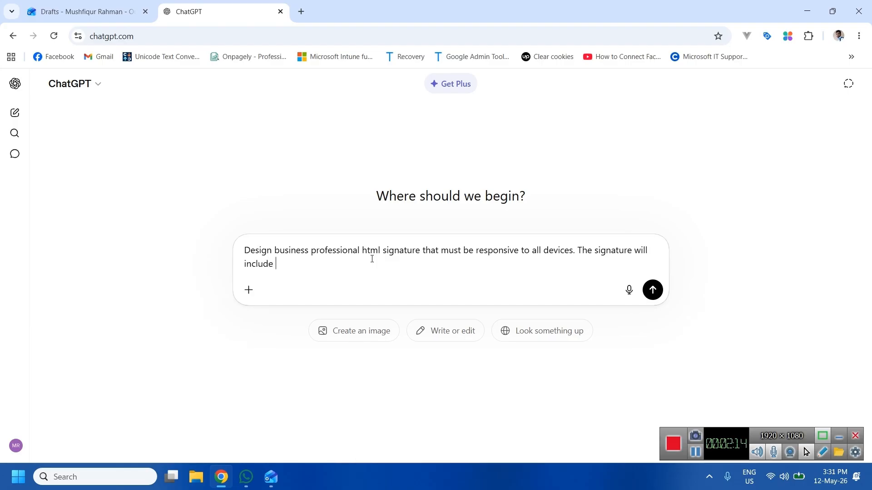
# List the signature fields Name, Position, Company Name and company email on separate lines.
pyautogui.hotkey('shift', 'Return')
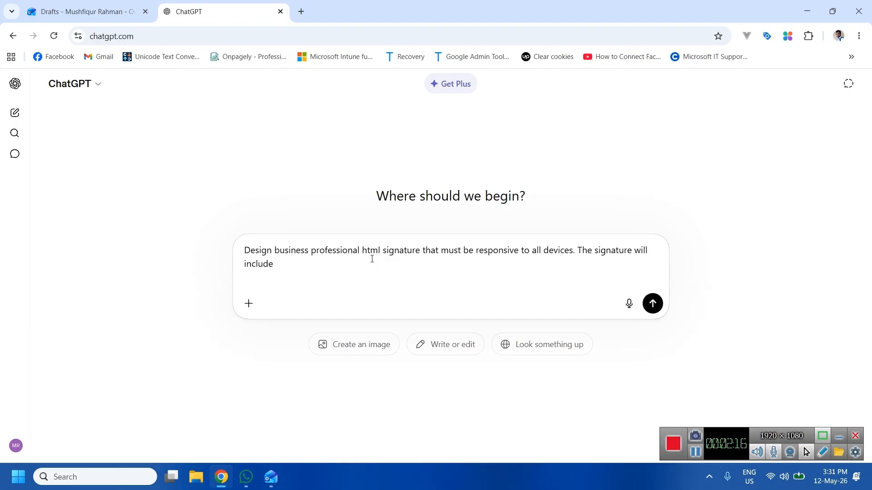
pyautogui.write('Name')
pyautogui.hotkey('shift', 'Return')
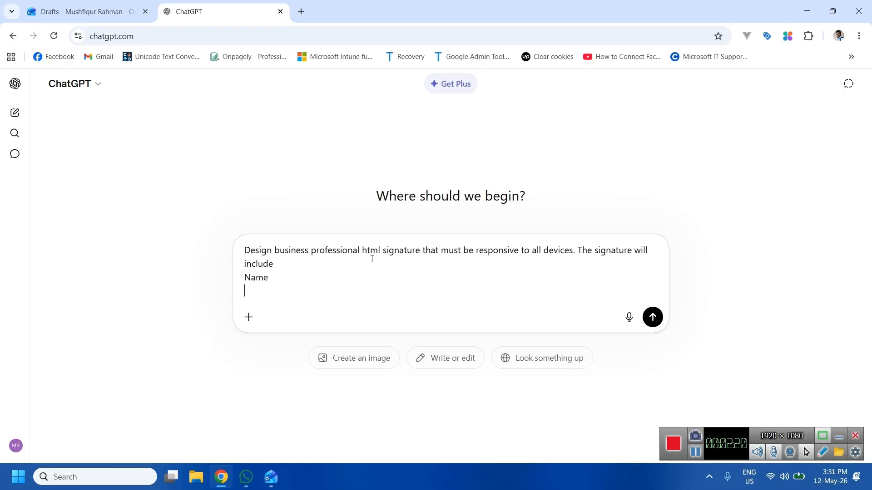
pyautogui.write('Position')
pyautogui.hotkey('shift', 'Return')
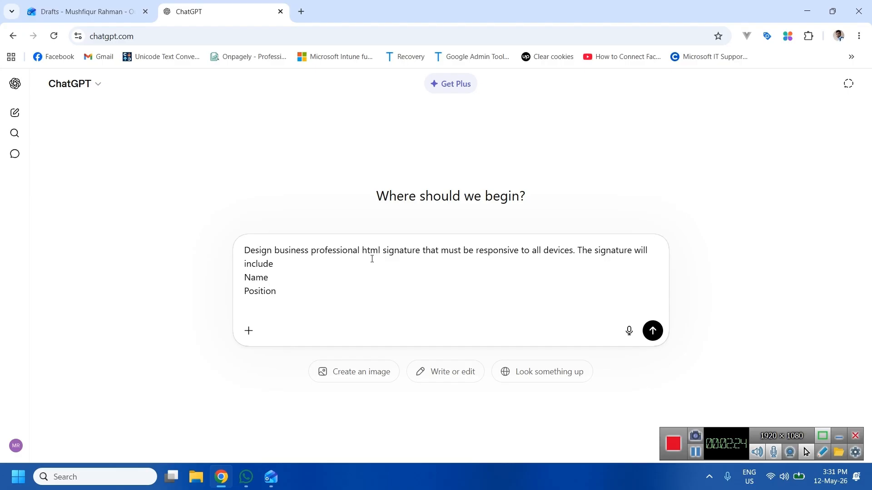
pyautogui.write('Company')
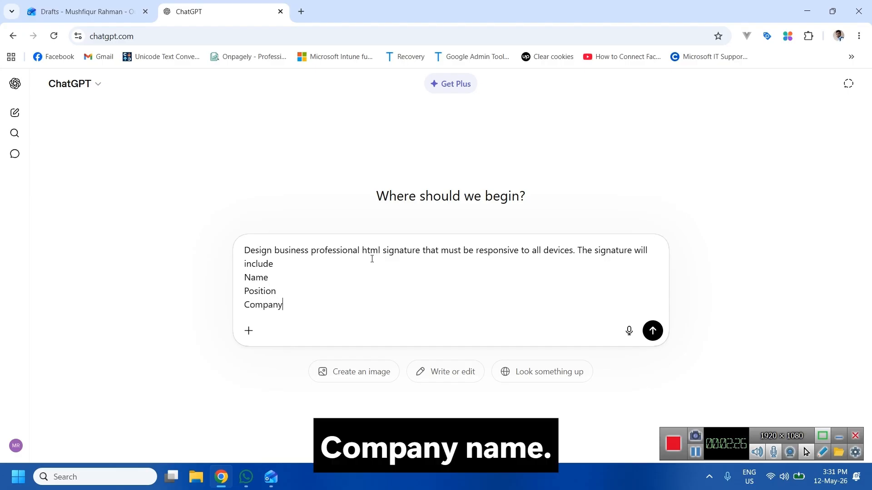
pyautogui.write(' Name')
pyautogui.hotkey('shift', 'Return')
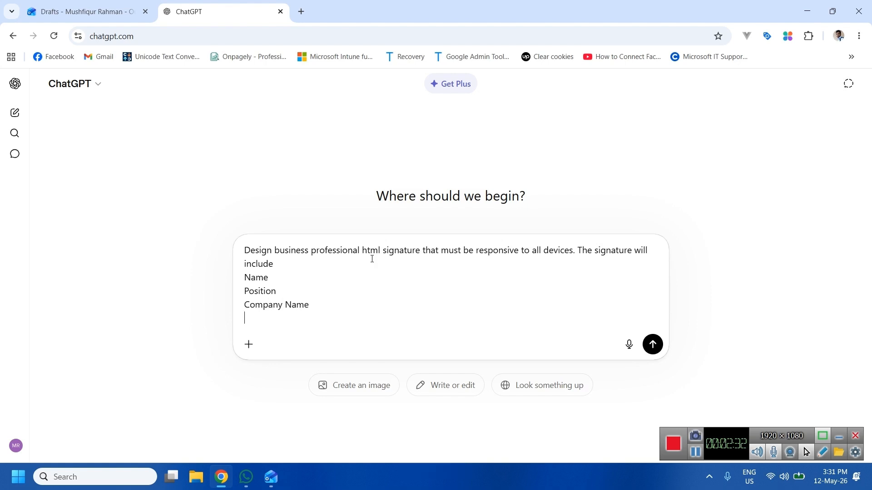
pyautogui.write('compan')
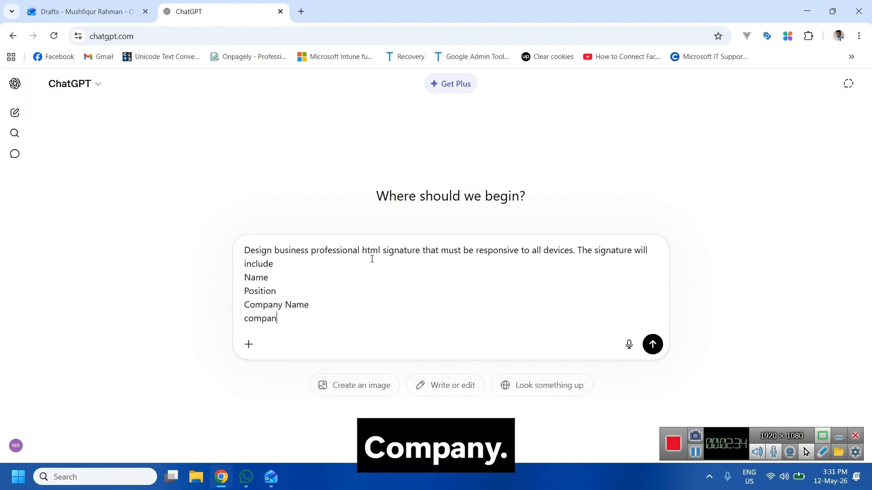
pyautogui.write('y ')
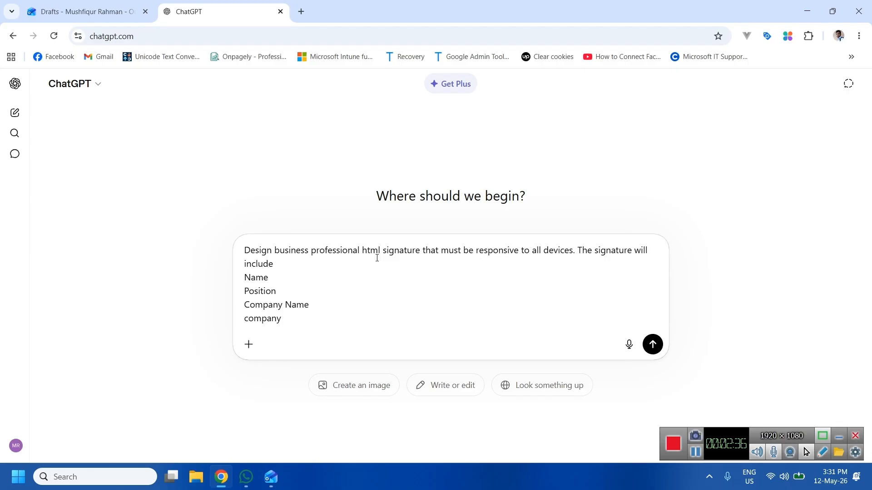
pyautogui.write('email')
# Add Phone and Company website lines, then the closing line 'make it ready to use'.
pyautogui.hotkey('shift', 'Return')
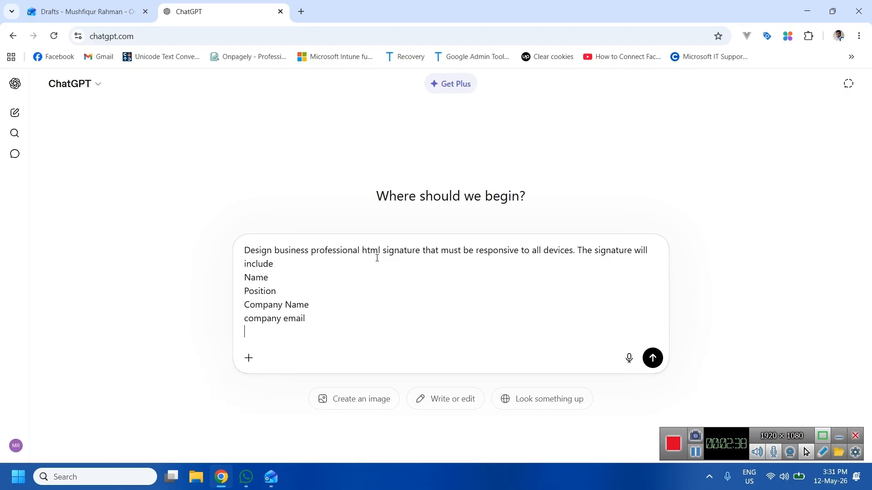
pyautogui.write('Phone')
pyautogui.hotkey('shift', 'Return')
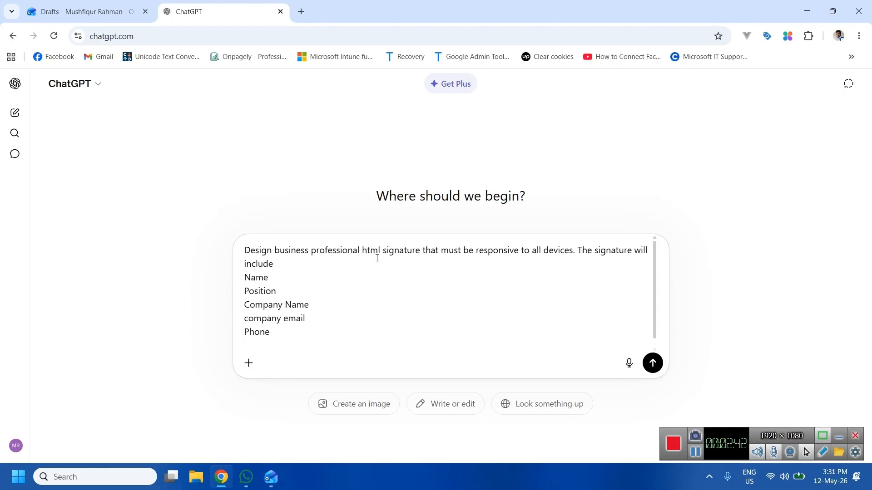
pyautogui.write('Company w')
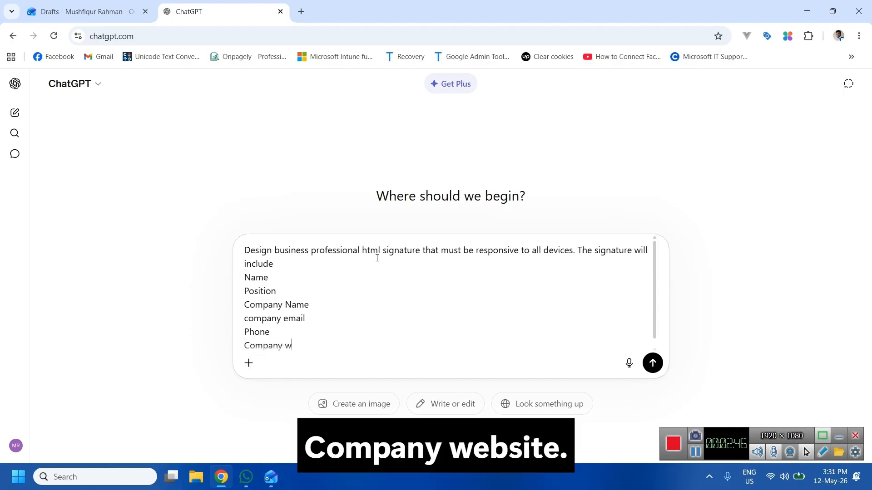
pyautogui.write('ebsite')
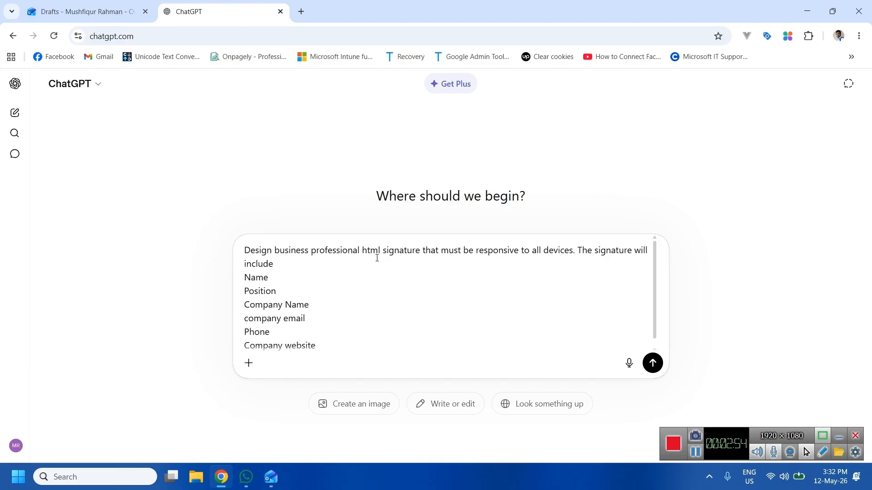
pyautogui.hotkey('shift', 'Return')
pyautogui.write('make it')
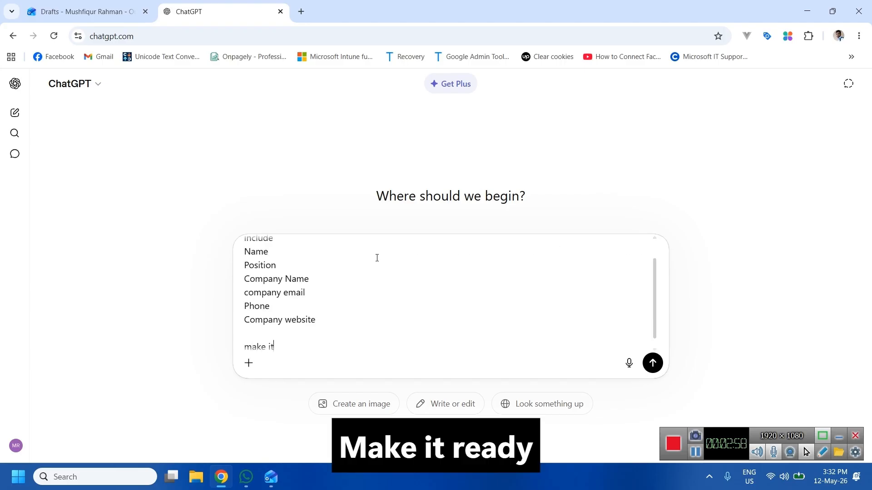
pyautogui.write(' ready ')
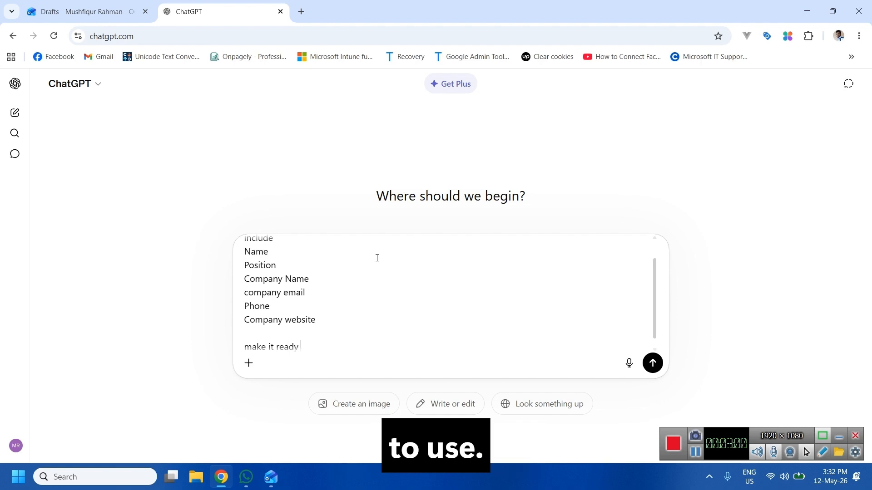
pyautogui.write('to use')
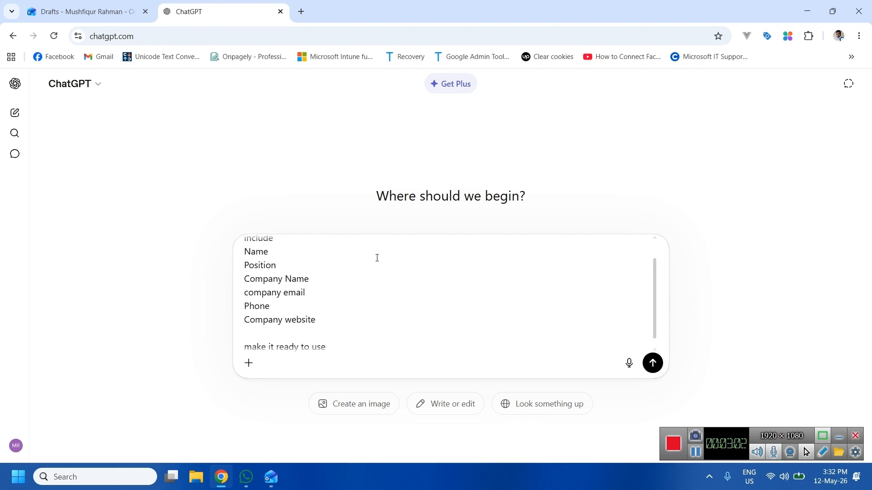
# Send the prompt and review the returned HTML signature code and usage notes.
pyautogui.press('Return')
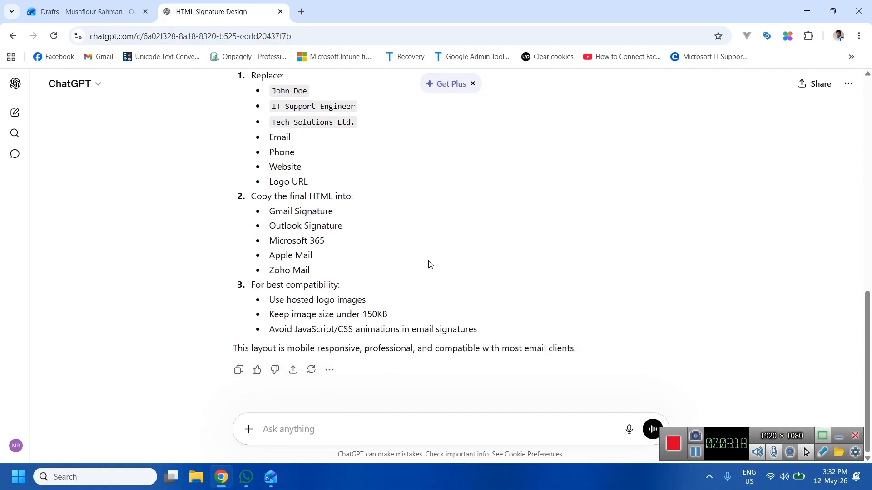
pyautogui.scroll(15, 473, 241)
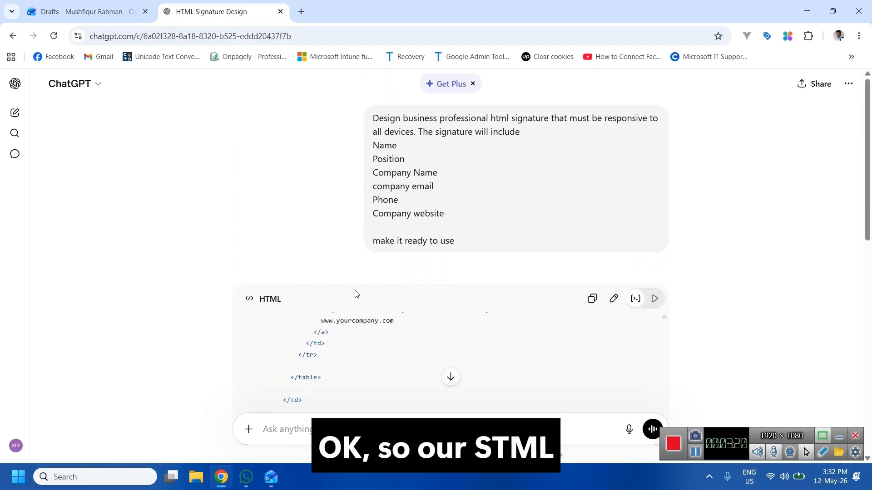
pyautogui.scroll(-3, 358, 236)
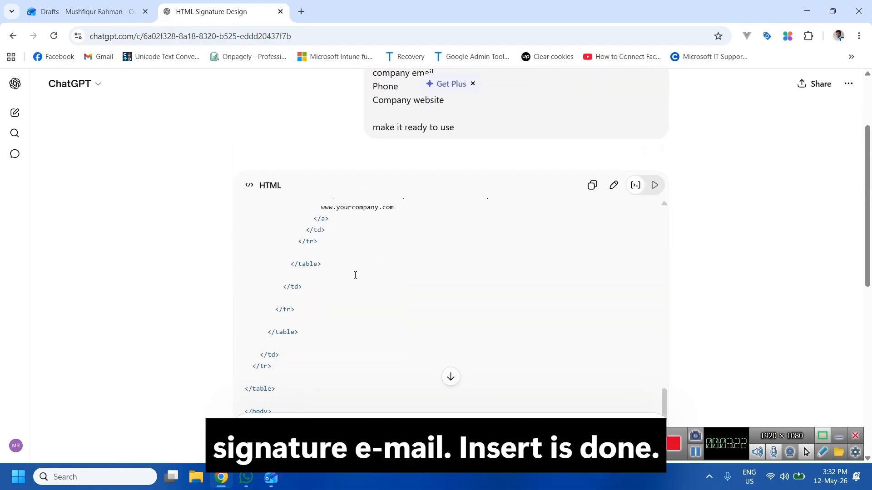
# Preview the rendered signature, allowing network access so the placeholder logo loads.
pyautogui.click(658, 187)
pyautogui.scroll(-1, 536, 276)
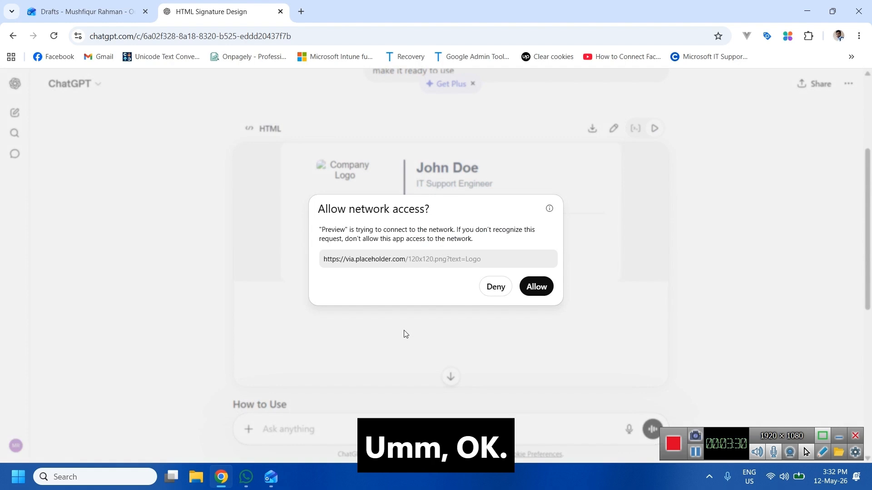
pyautogui.click(522, 291)
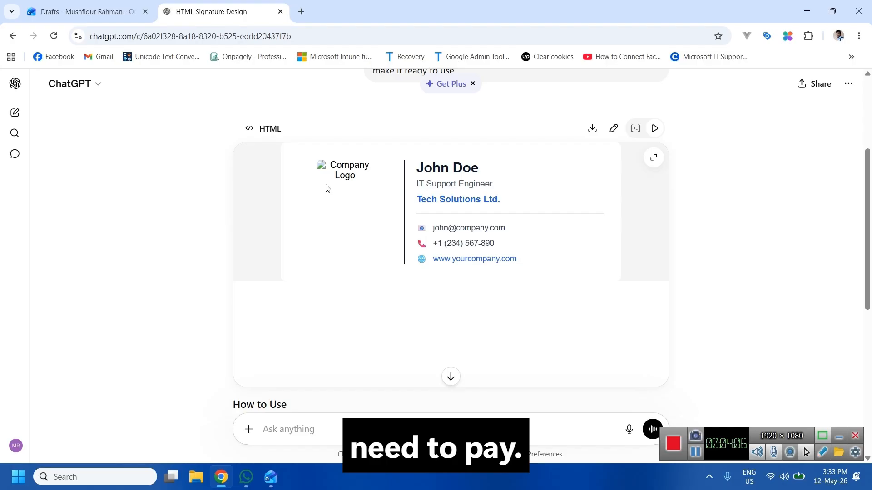
pyautogui.scroll(-6, 367, 246)
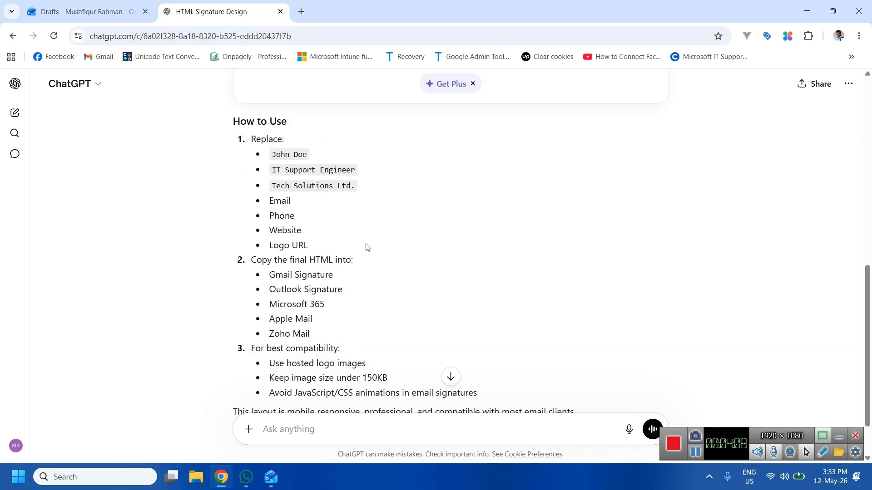
pyautogui.scroll(10, 369, 246)
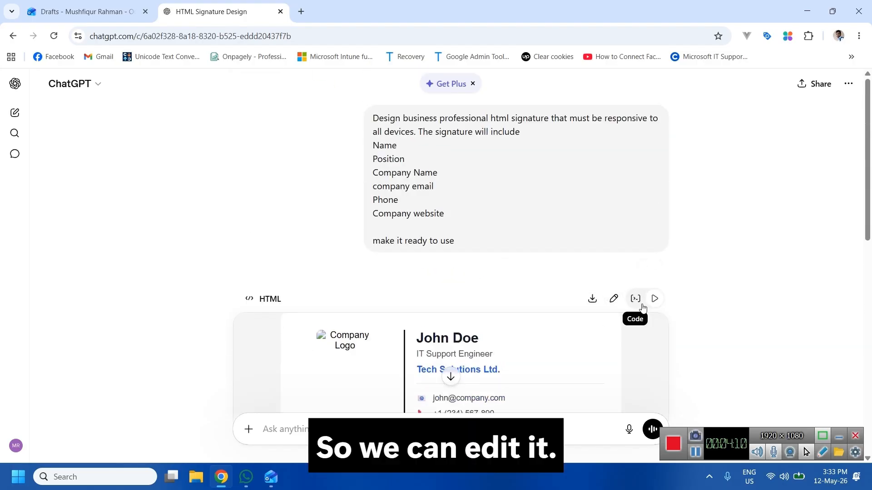
# Select and copy all signature HTML in the code editor, then open ENTERTAINMENT (D:) in File Explorer.
pyautogui.click(614, 299)
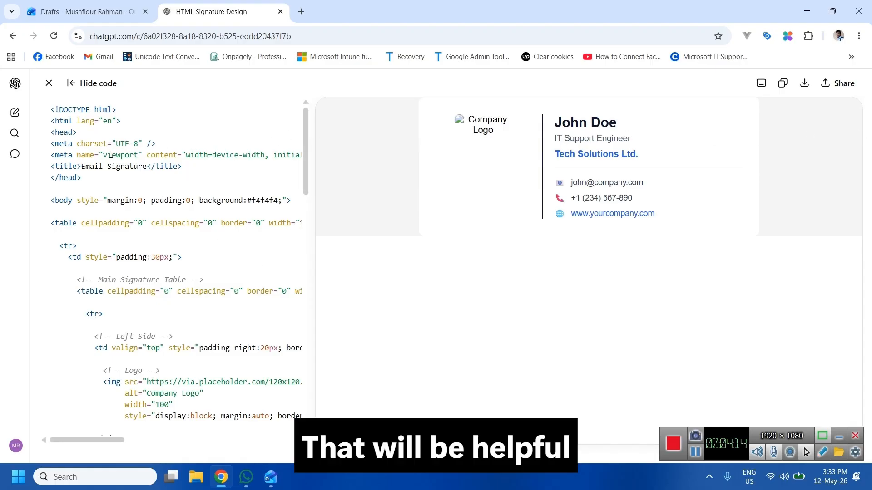
pyautogui.hotkey('ctrl', 'a')
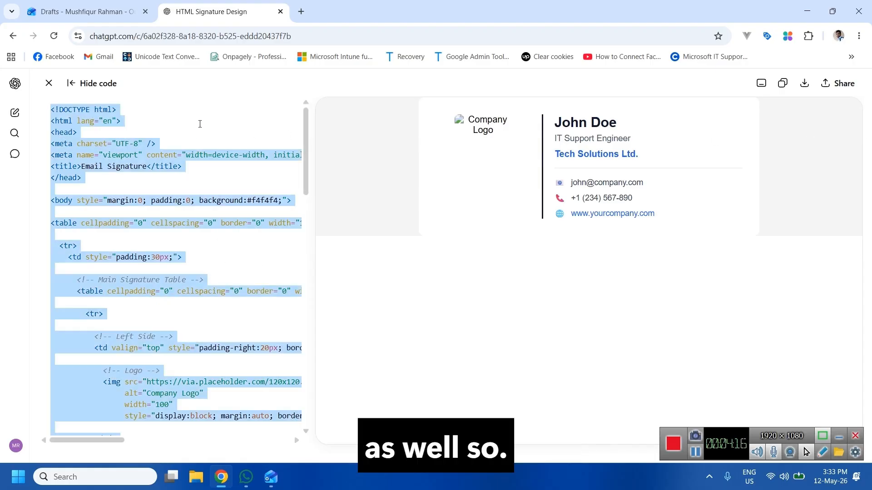
pyautogui.click(196, 477)
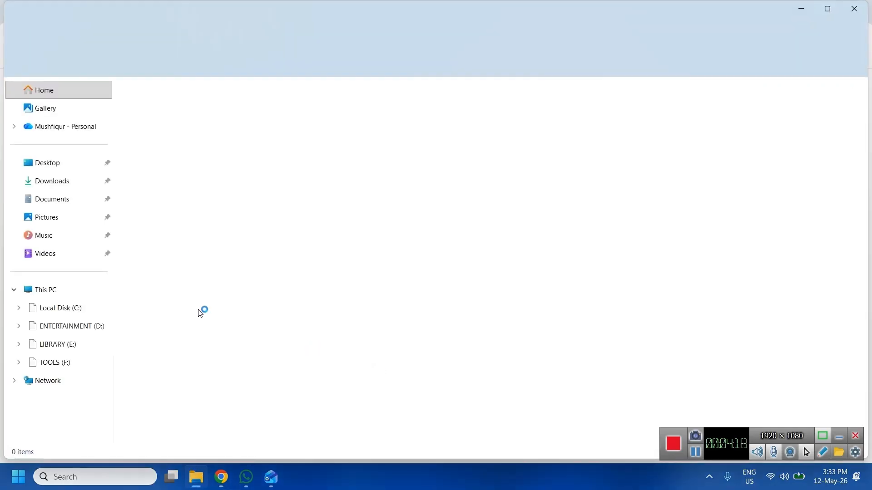
pyautogui.click(69, 328)
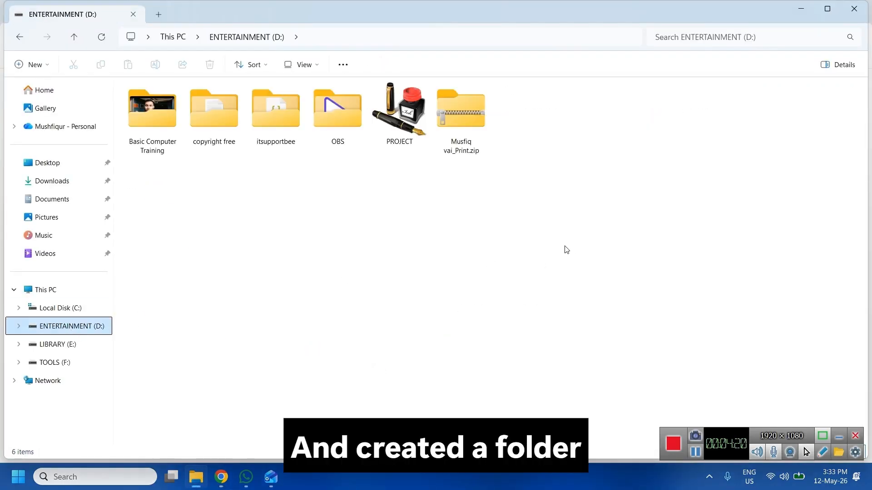
# Make a new folder named 'signature' on the D: drive and open it with Visual Studio Code.
pyautogui.click(44, 68)
pyautogui.click(49, 91)
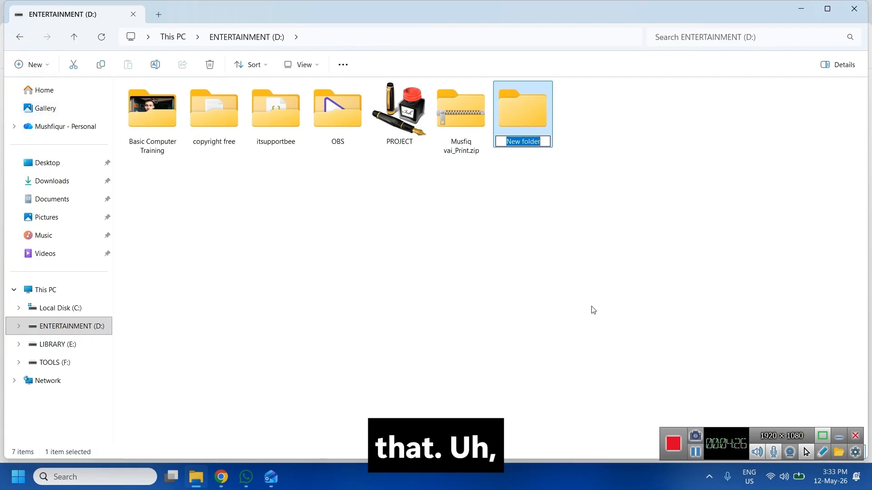
pyautogui.write('signatue')
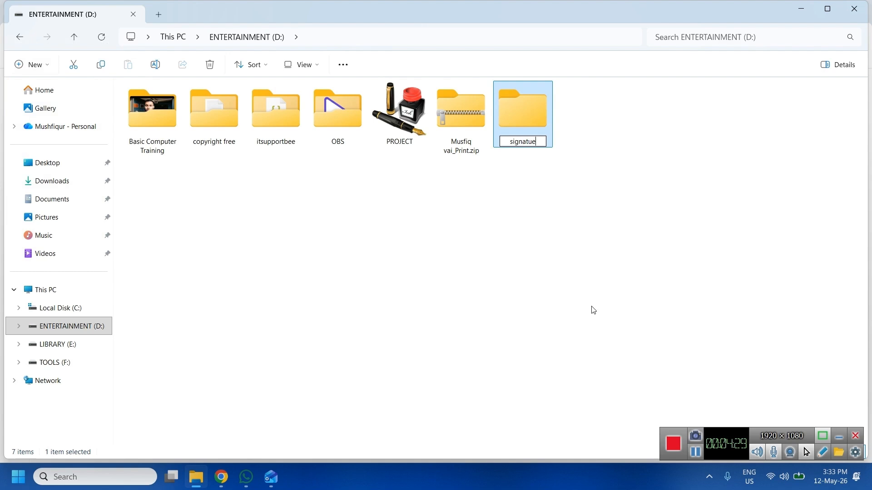
pyautogui.press('BackSpace')
pyautogui.write('re')
pyautogui.press('Return')
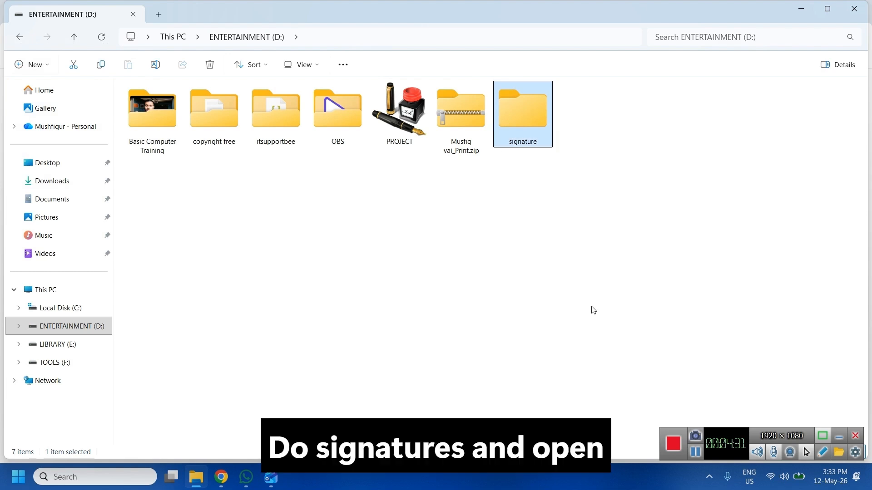
pyautogui.rightClick(522, 99)
pyautogui.click(556, 191)
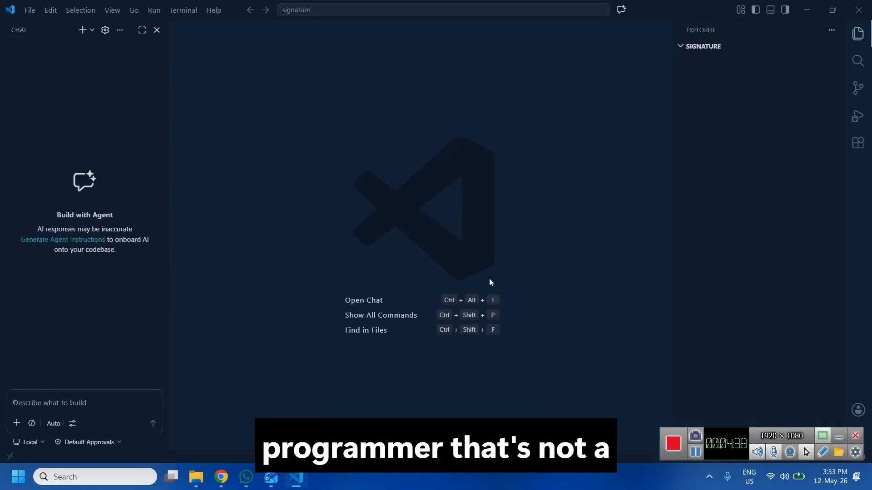
# Create index.html containing the pasted signature code, save it, and serve it live at 127.0.0.1:5500.
pyautogui.click(158, 29)
pyautogui.click(61, 30)
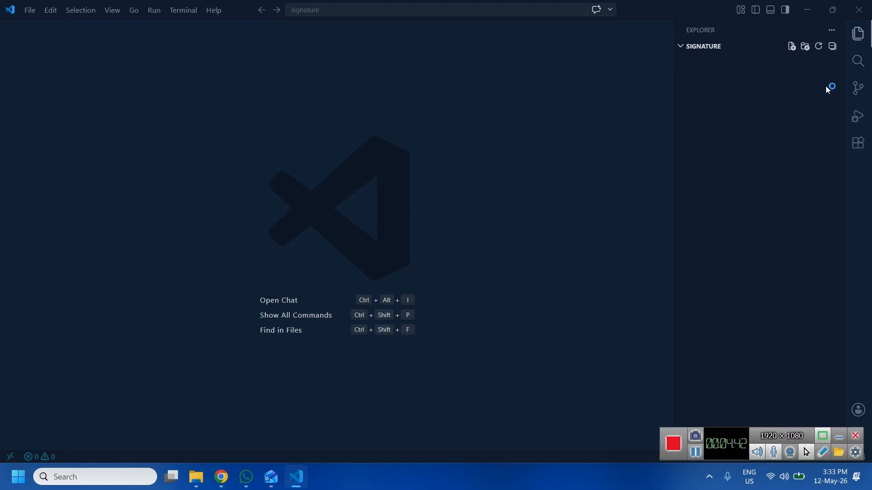
pyautogui.click(791, 47)
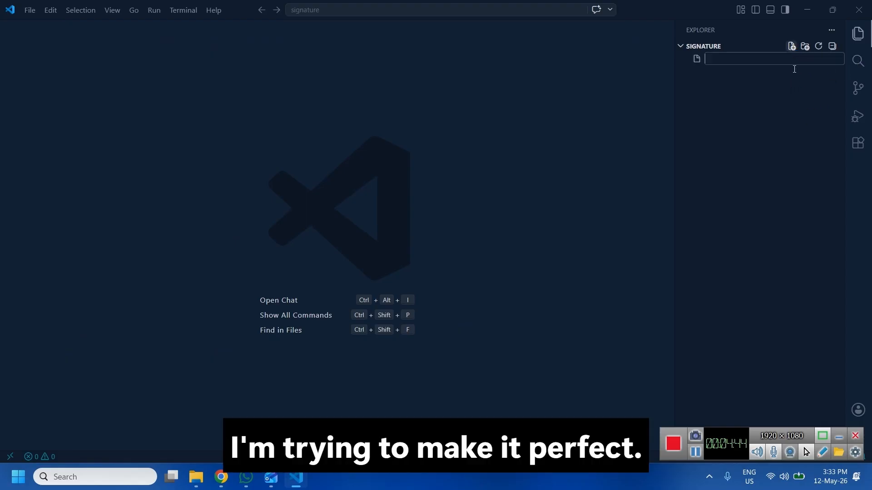
pyautogui.write('inde')
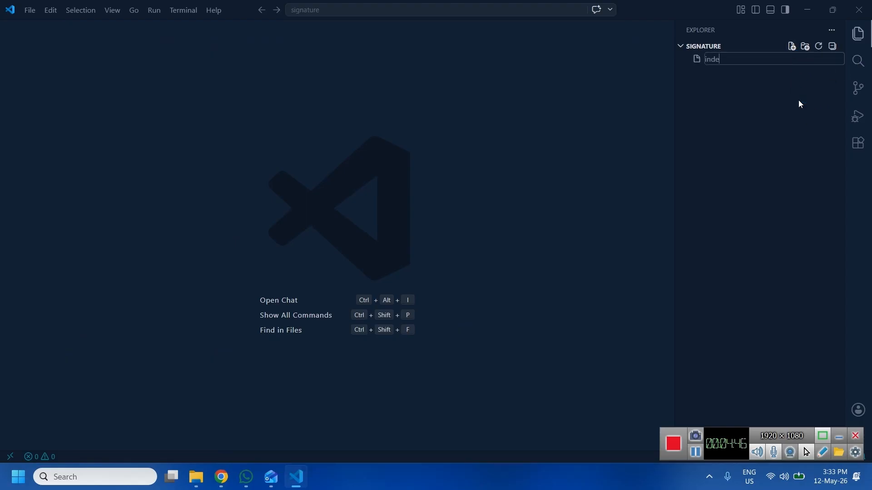
pyautogui.write('x.html')
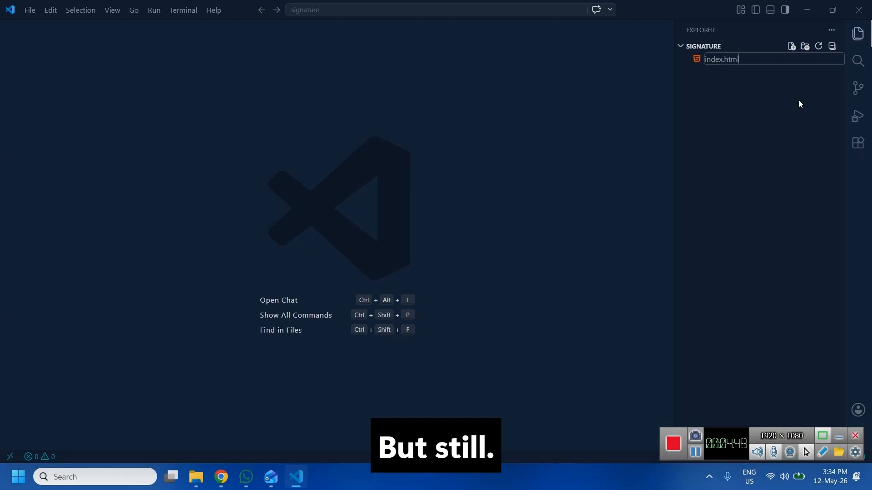
pyautogui.press('Return')
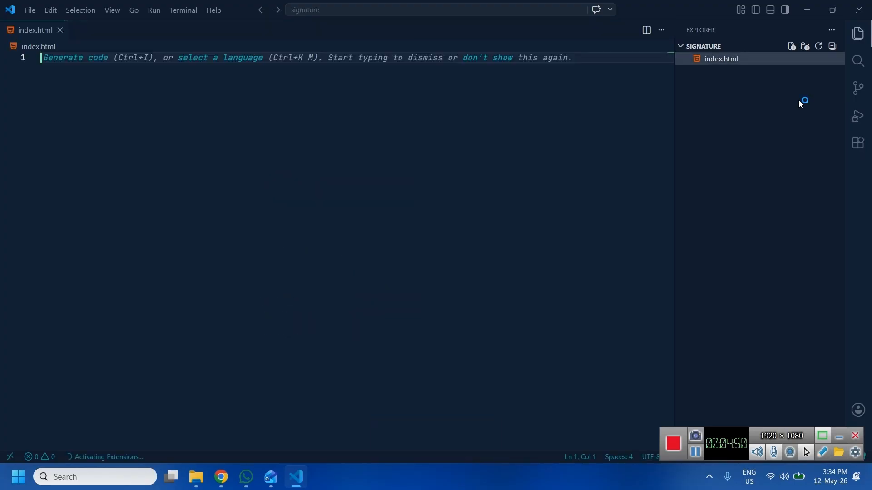
pyautogui.hotkey('ctrl', 'v')
pyautogui.hotkey('ctrl', 's')
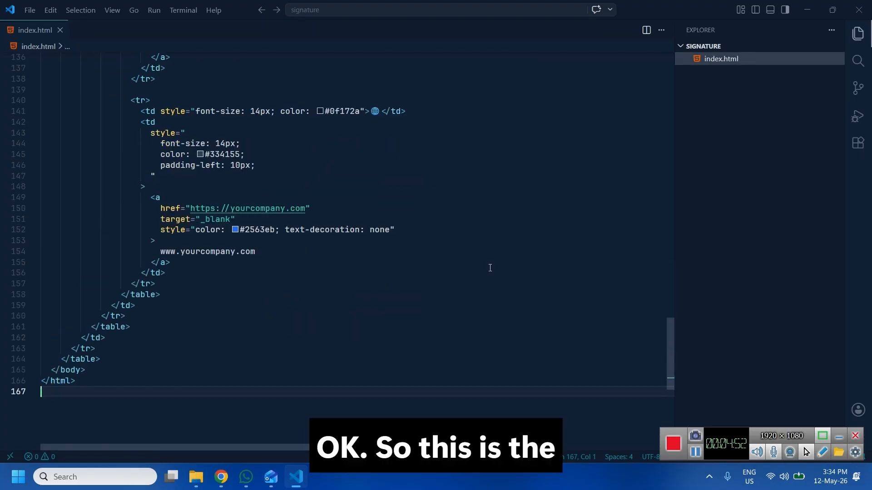
pyautogui.click(838, 436)
pyautogui.click(790, 456)
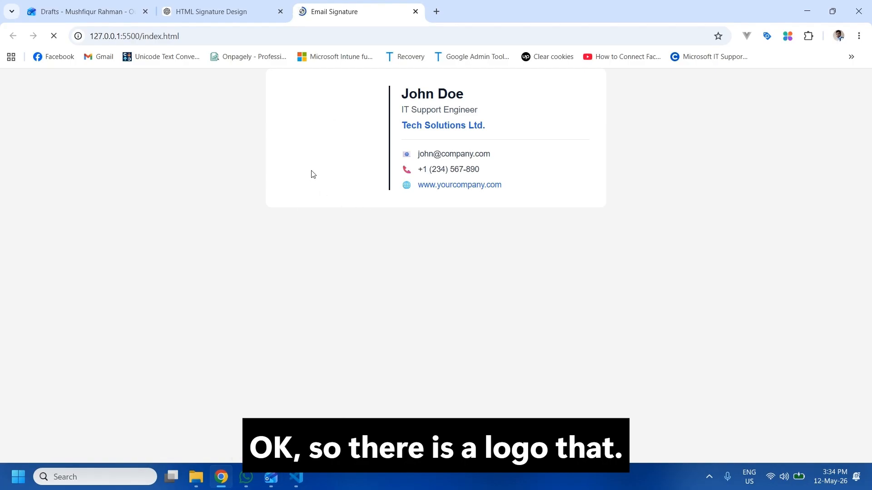
# Select the logo's img src placeholder URL on line 41 of index.html.
pyautogui.click(298, 475)
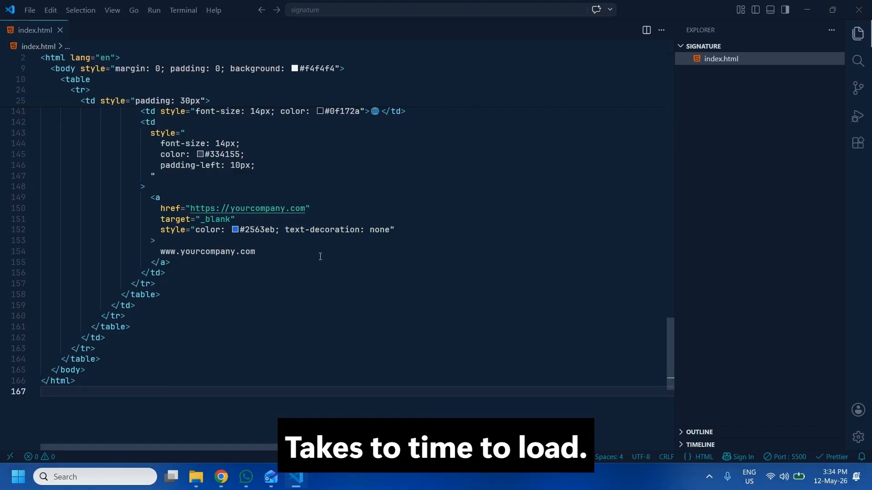
pyautogui.scroll(15, 319, 289)
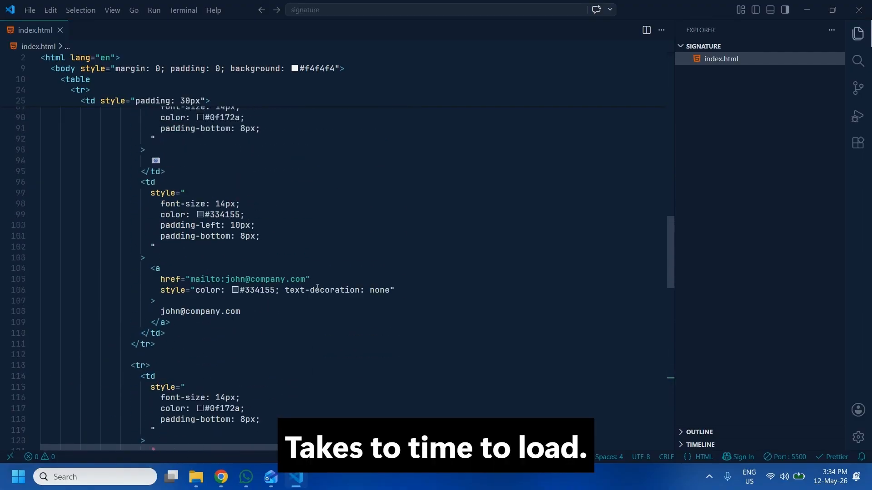
pyautogui.scroll(13, 317, 288)
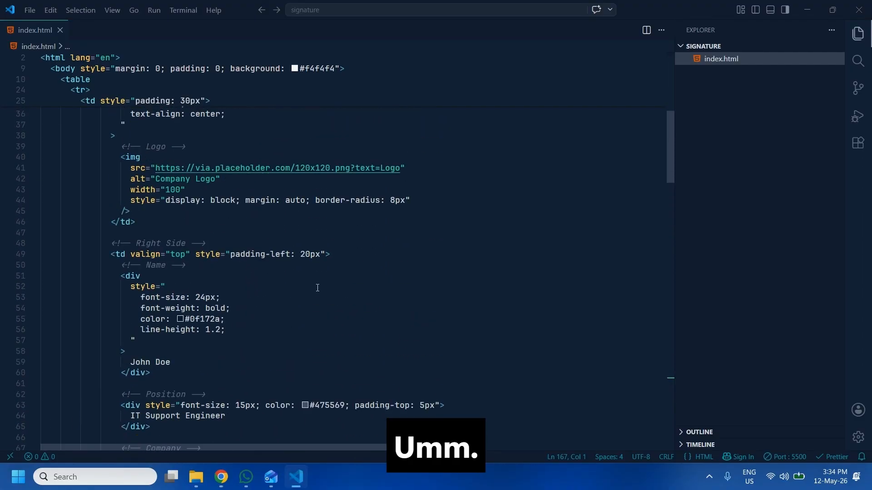
pyautogui.scroll(1, 317, 288)
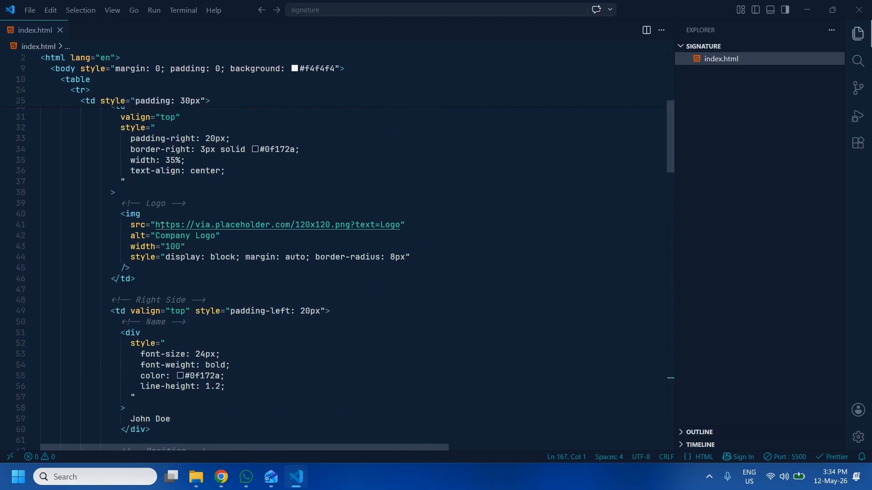
pyautogui.click(397, 226)
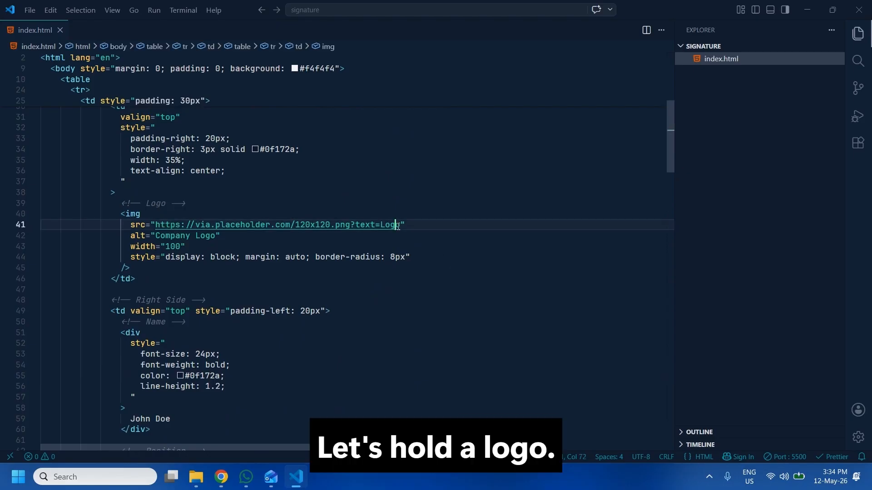
pyautogui.moveTo(397, 227); pyautogui.dragTo(155, 225)
pyautogui.hotkey('ctrl', 'c')
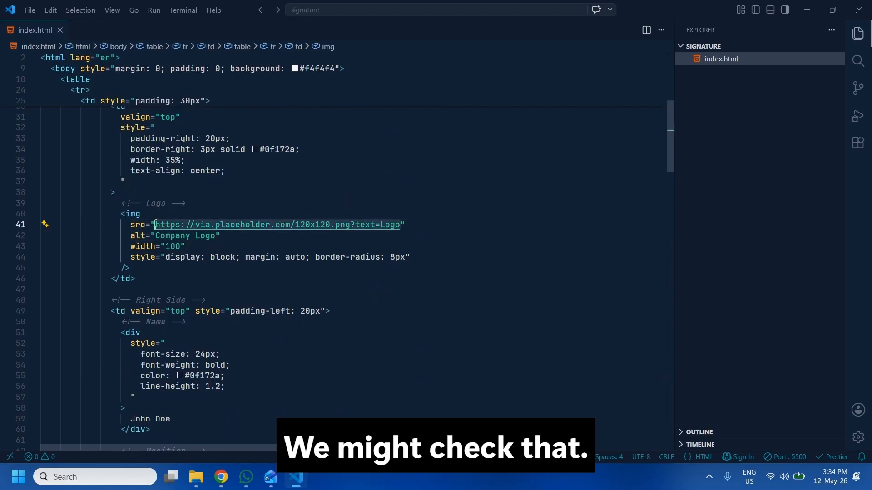
# Load the copied logo URL in a new Chrome tab to test it.
pyautogui.click(221, 477)
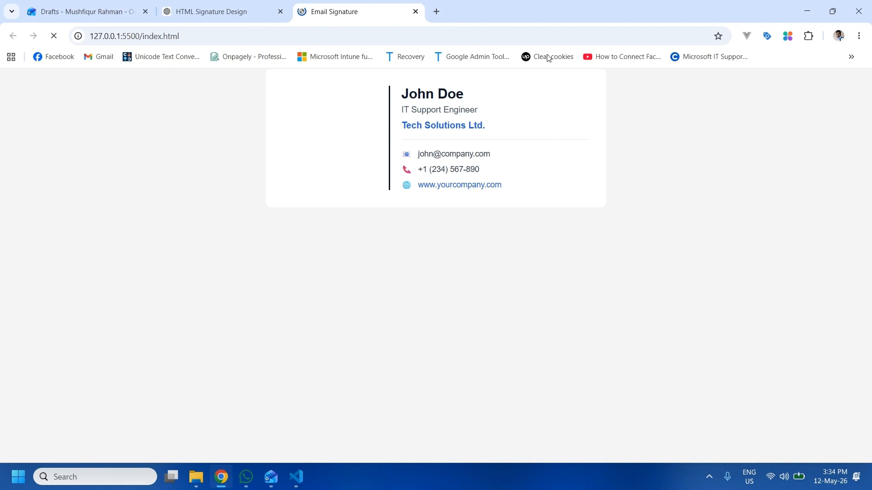
pyautogui.click(437, 11)
pyautogui.hotkey('ctrl', 'v')
pyautogui.press('Return')
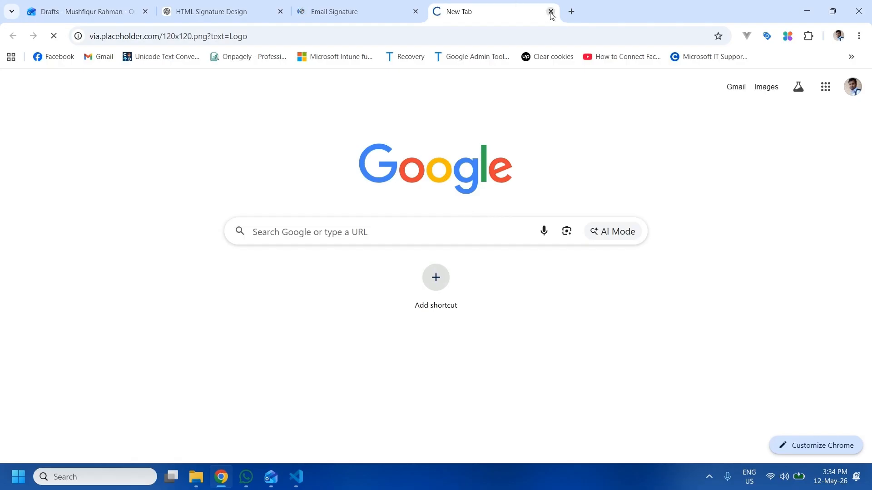
# Search the web for 'placeholder image' and open the Placehold site.
pyautogui.click(570, 12)
pyautogui.write('pl')
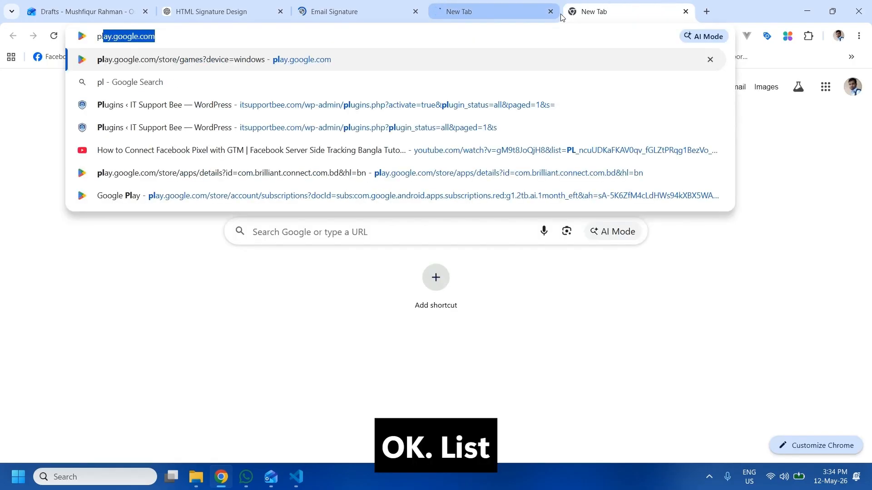
pyautogui.write('acehold')
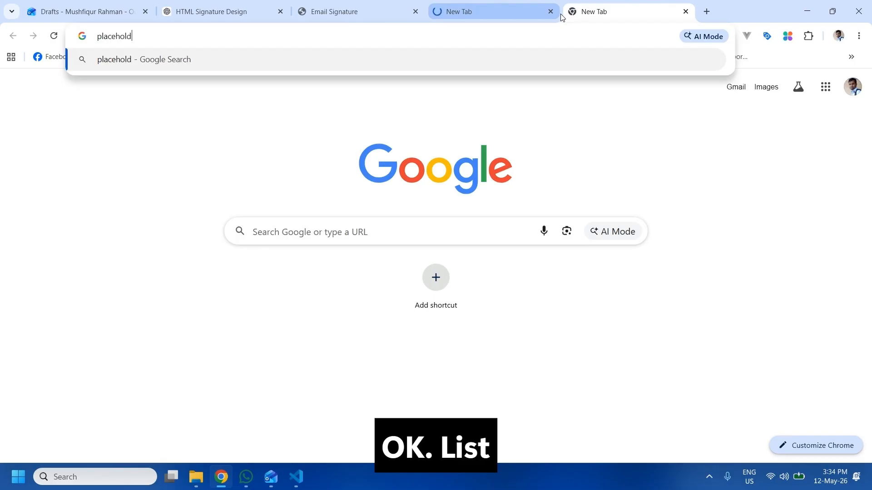
pyautogui.write('er image')
pyautogui.press('Return')
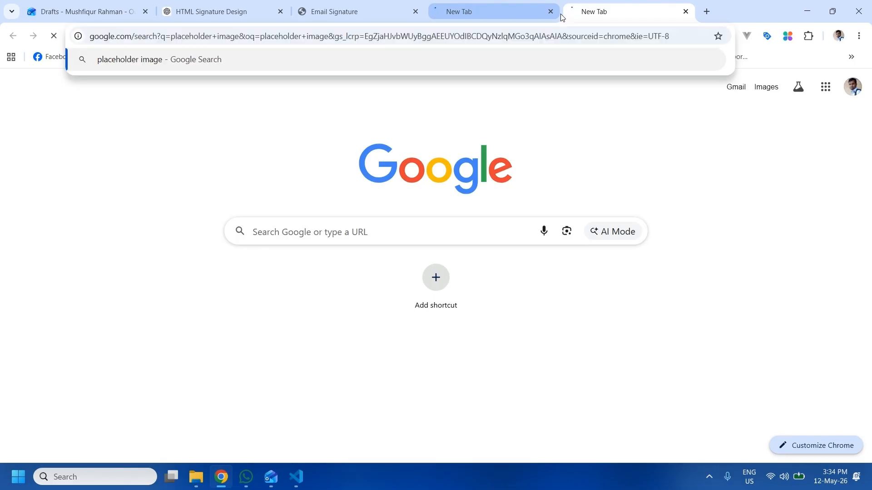
pyautogui.click(336, 11)
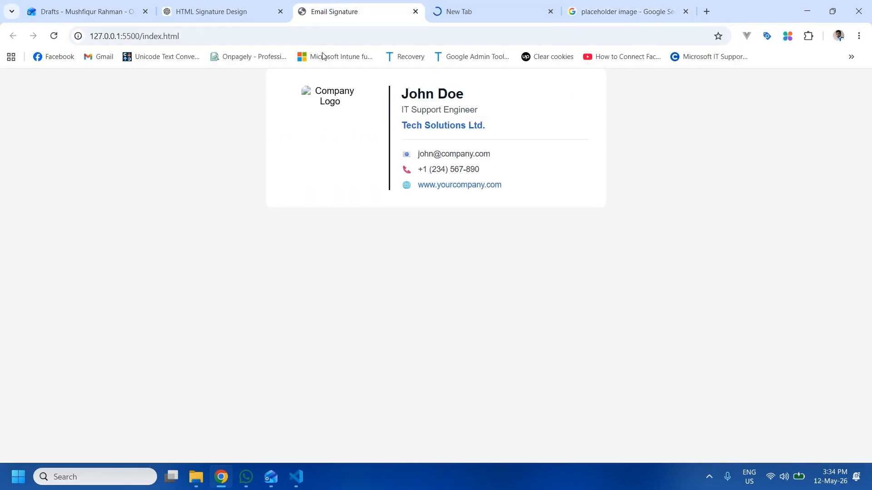
pyautogui.click(620, 5)
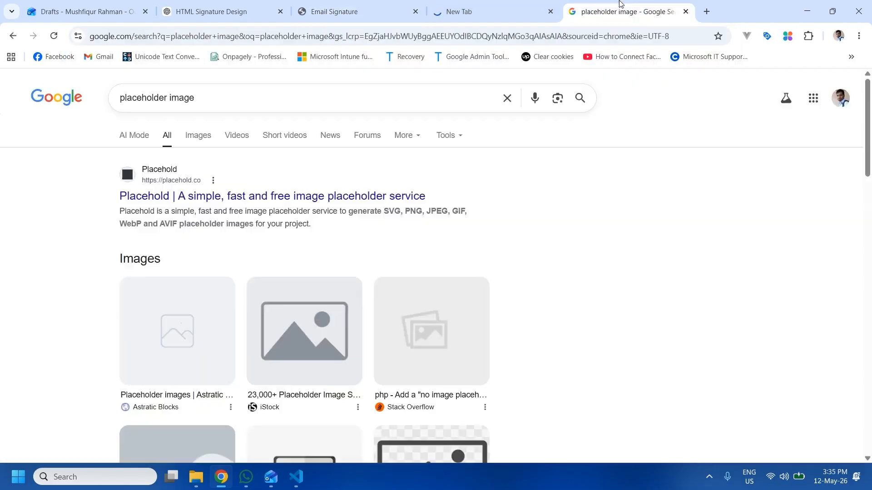
pyautogui.click(211, 202)
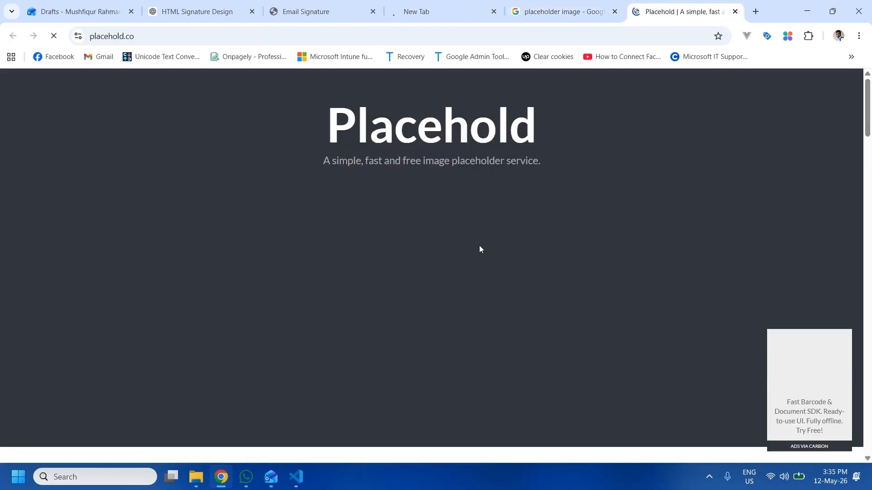
# Browse the Placehold documentation and view its 600x400 sample image.
pyautogui.scroll(-10, 472, 249)
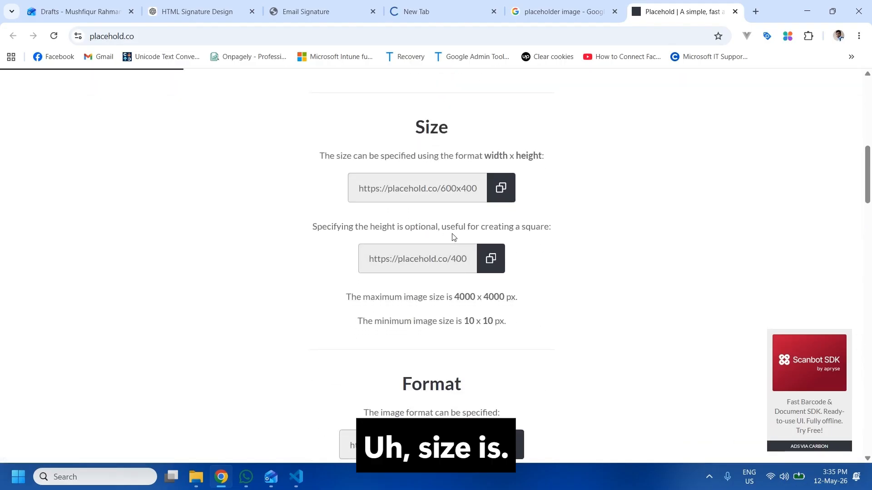
pyautogui.scroll(-3, 452, 235)
pyautogui.scroll(-13, 453, 237)
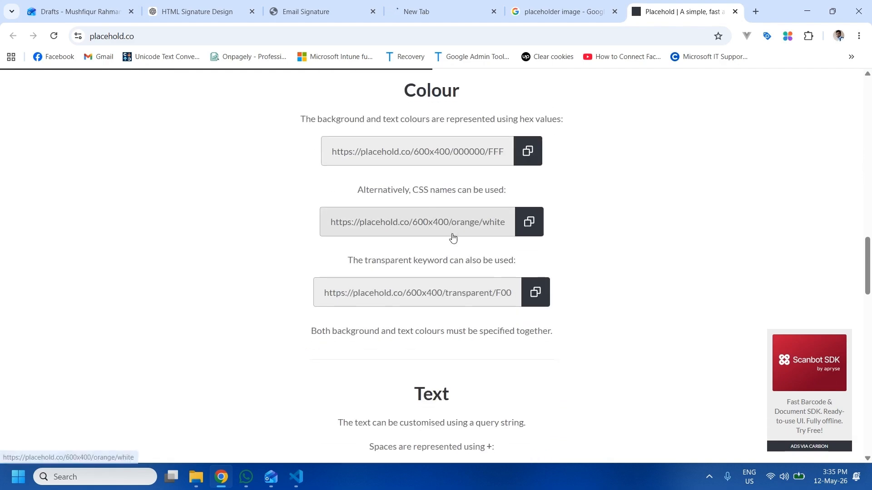
pyautogui.scroll(-5, 453, 237)
pyautogui.scroll(20, 452, 237)
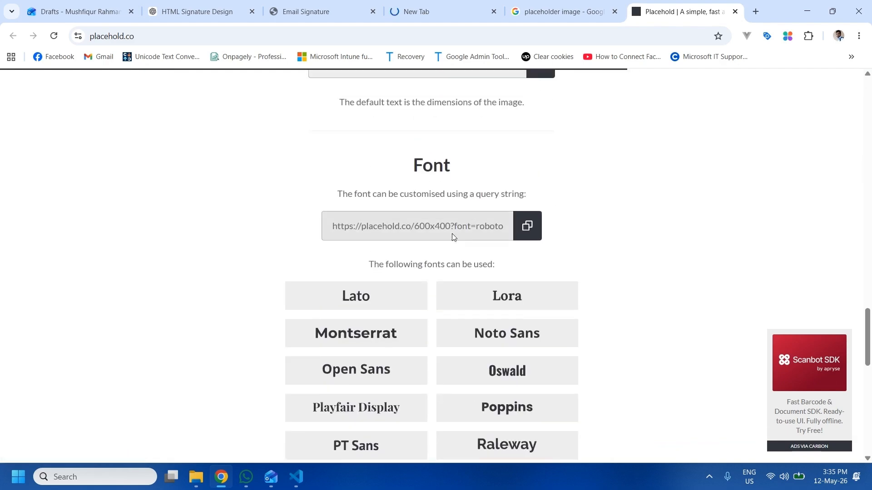
pyautogui.scroll(4, 452, 237)
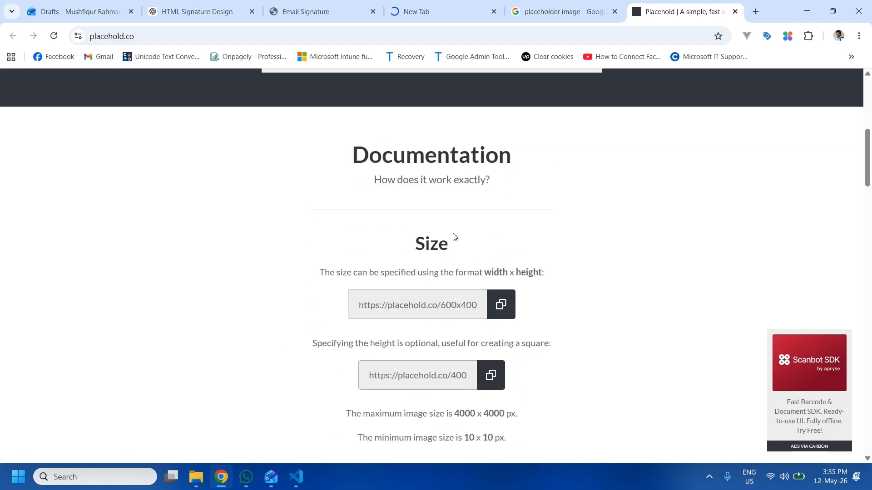
pyautogui.click(463, 312)
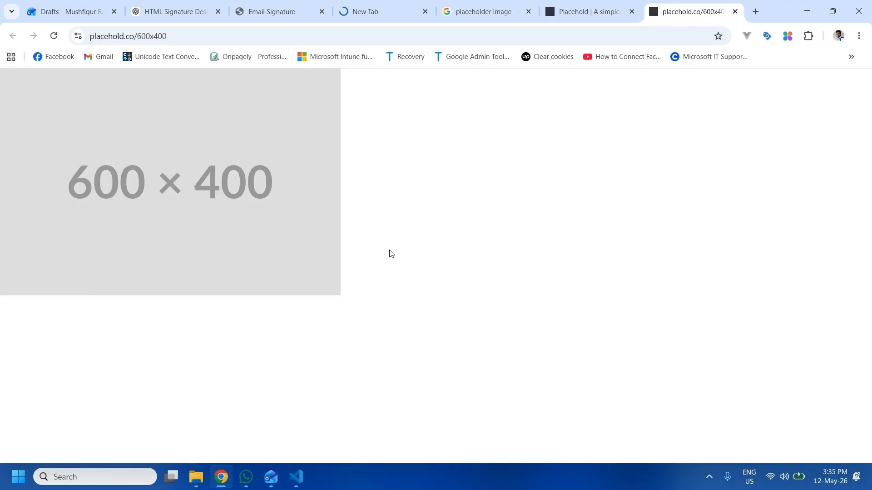
pyautogui.click(577, 13)
pyautogui.scroll(-3, 397, 311)
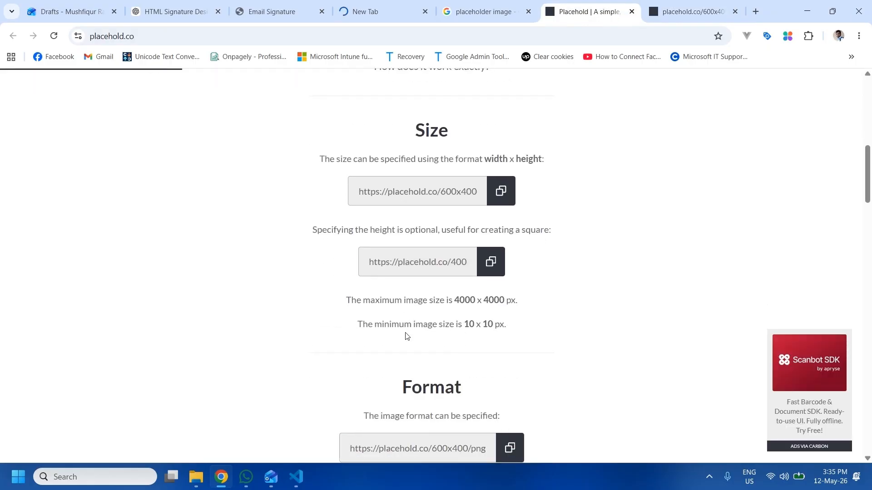
pyautogui.scroll(-3, 406, 336)
pyautogui.scroll(13, 555, 341)
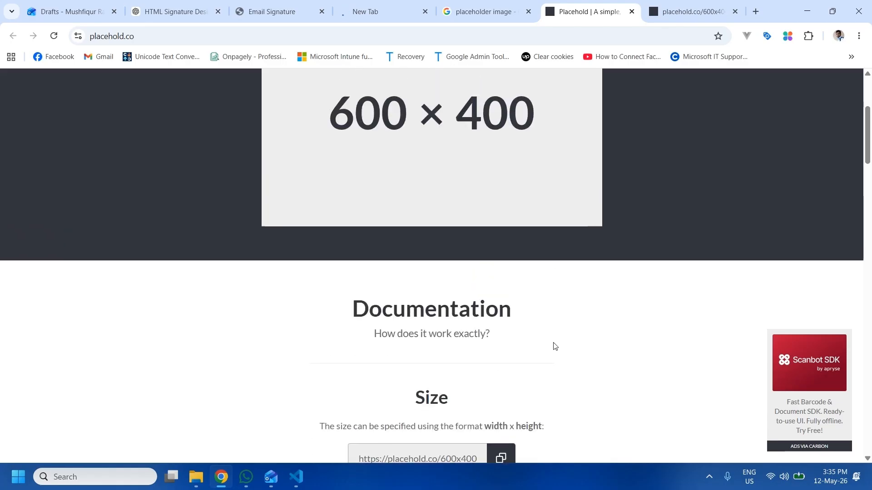
pyautogui.scroll(-10, 544, 354)
pyautogui.scroll(-3, 540, 349)
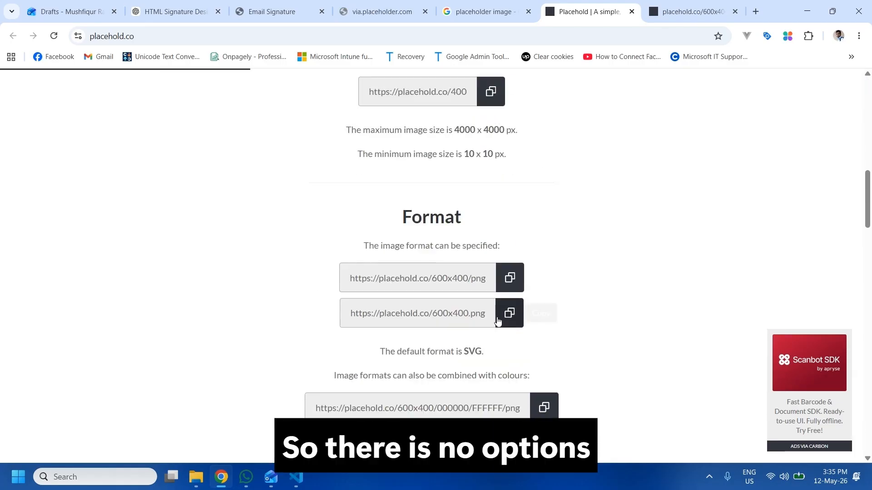
pyautogui.scroll(-4, 467, 345)
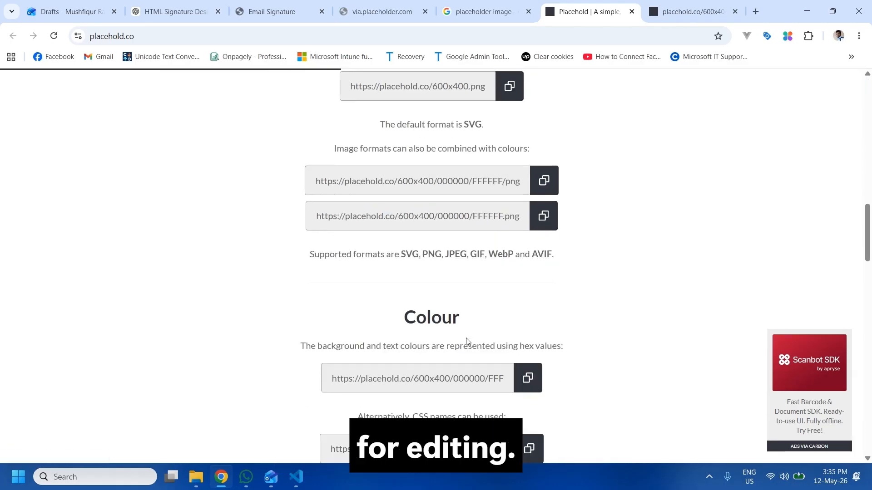
pyautogui.scroll(-10, 467, 330)
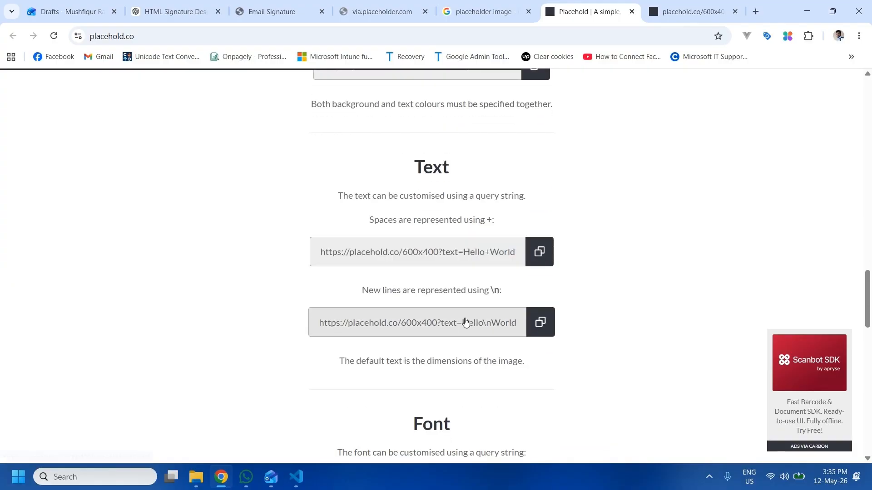
pyautogui.scroll(-6, 465, 318)
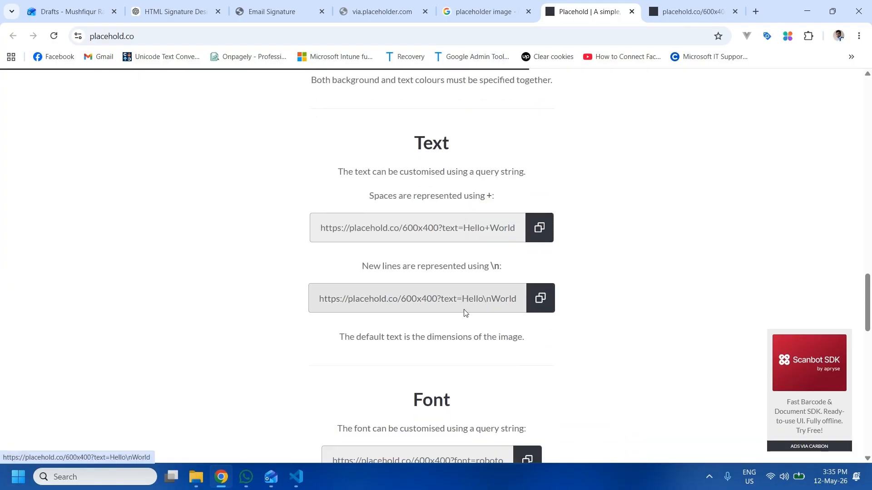
pyautogui.scroll(15, 465, 313)
pyautogui.scroll(6, 468, 306)
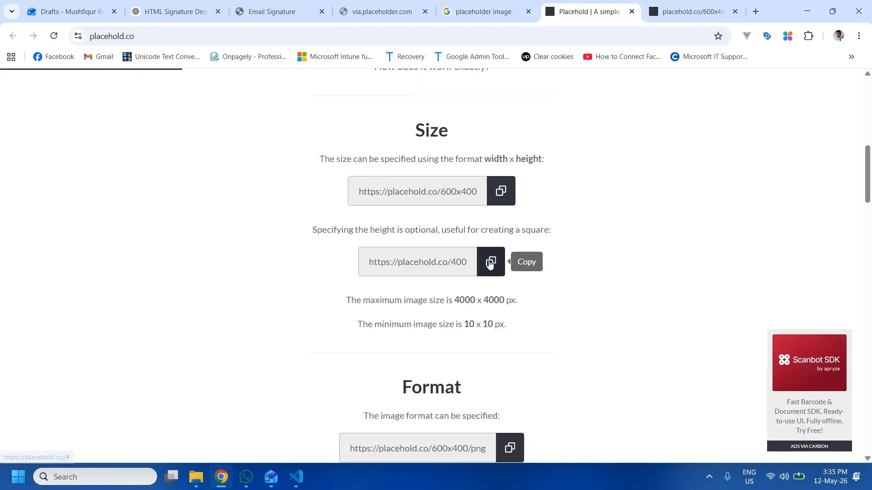
# Copy the square placeholder URL, change its size to 40, and load placehold.co/40 to confirm it works.
pyautogui.click(491, 261)
pyautogui.click(695, 16)
pyautogui.click(648, 28)
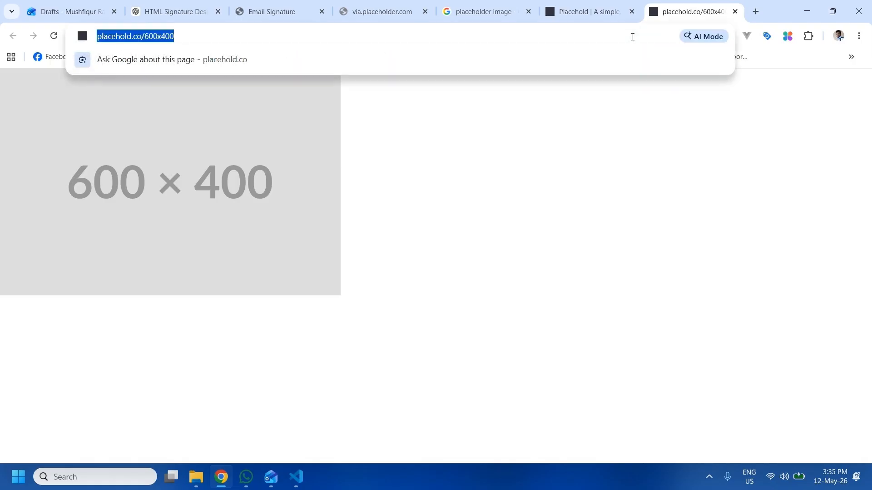
pyautogui.hotkey('ctrl', 'v')
pyautogui.moveTo(184, 37); pyautogui.dragTo(174, 37)
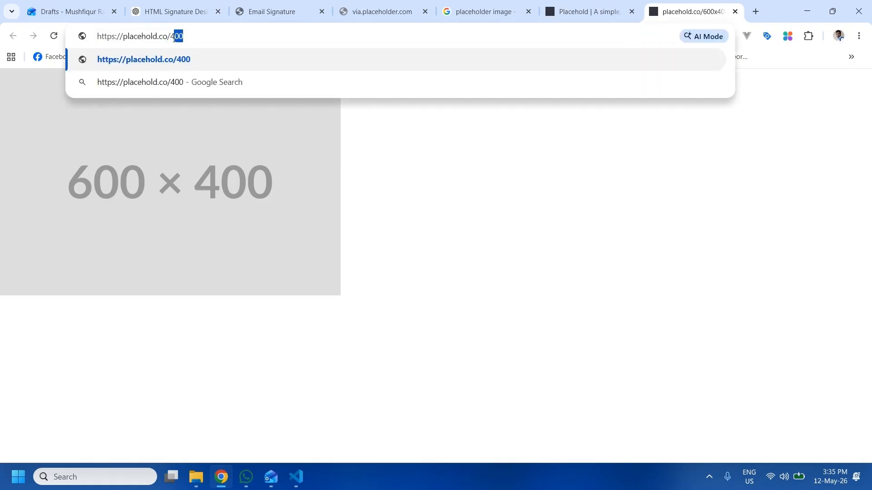
pyautogui.write('40')
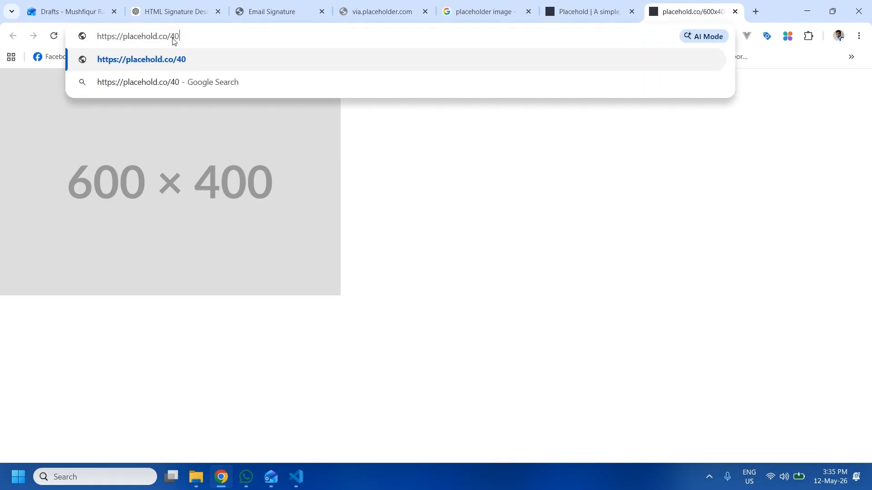
pyautogui.press('Return')
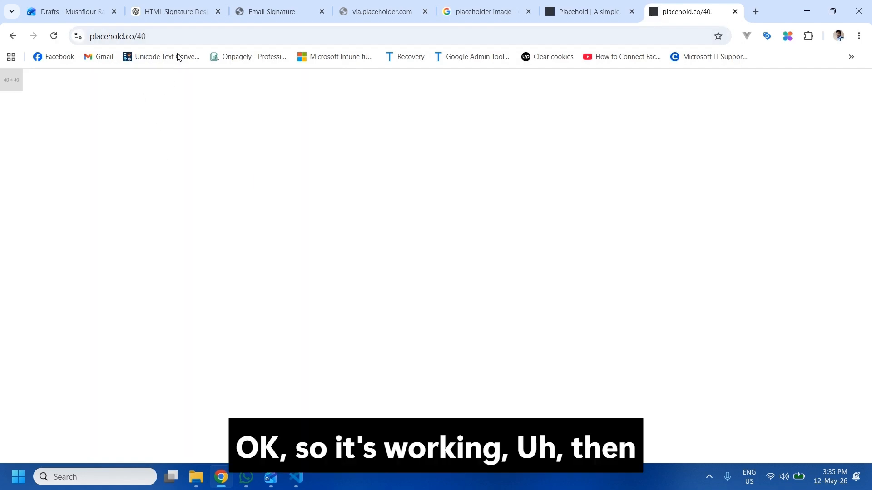
pyautogui.click(176, 35)
# Replace the logo source with placehold.co/40, set its width to 40, and check the Chrome preview.
pyautogui.click(300, 478)
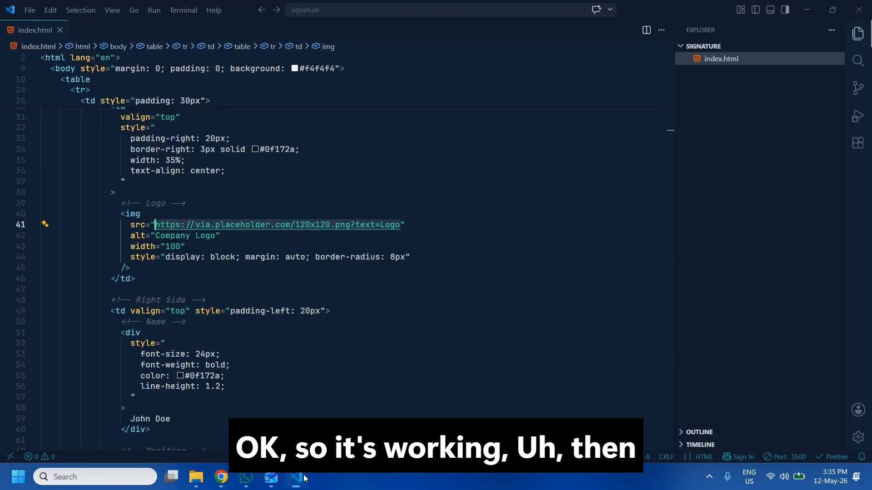
pyautogui.hotkey('ctrl', 'v')
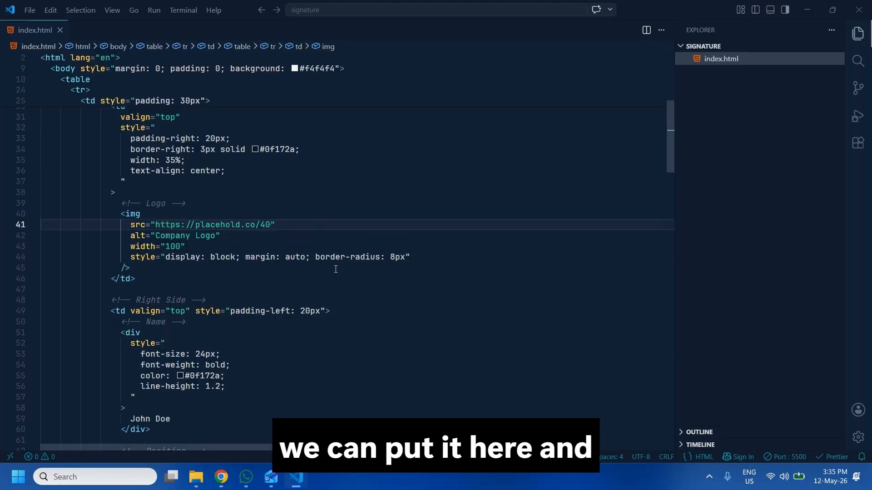
pyautogui.moveTo(181, 249)
pyautogui.mouseDown()
pyautogui.moveTo(167, 254)
pyautogui.moveTo(168, 245)
pyautogui.mouseUp()
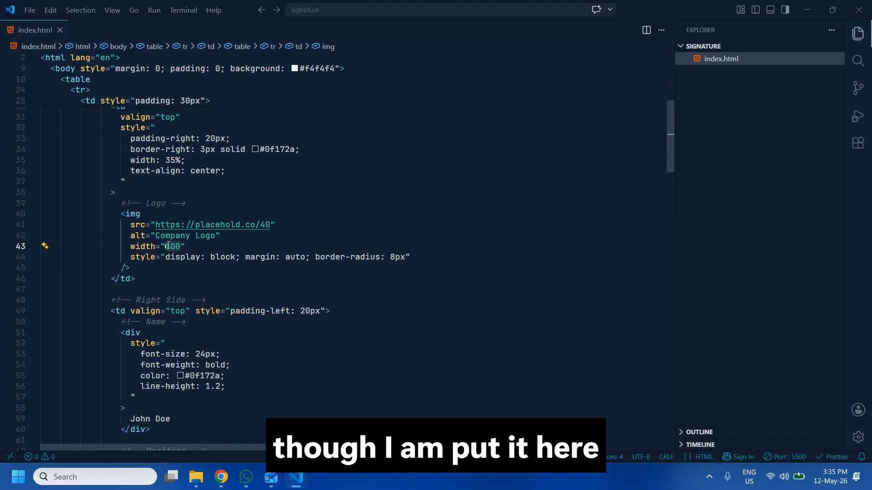
pyautogui.write('40')
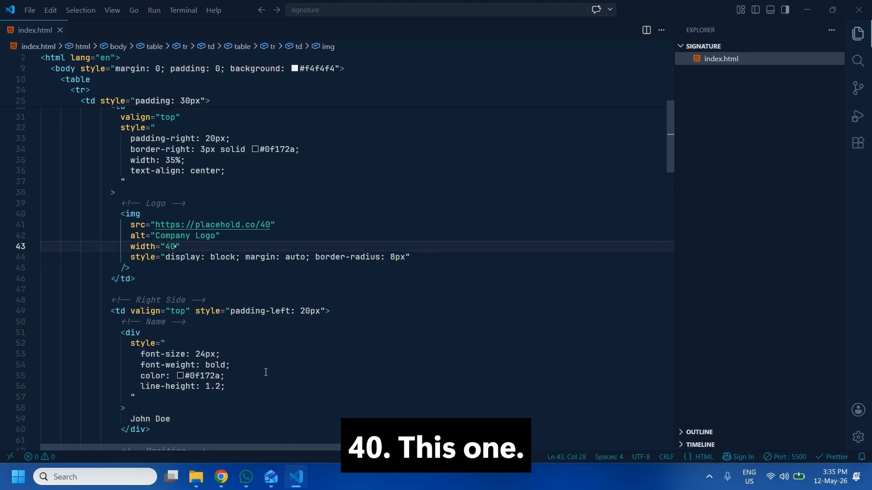
pyautogui.click(221, 477)
pyautogui.click(382, 14)
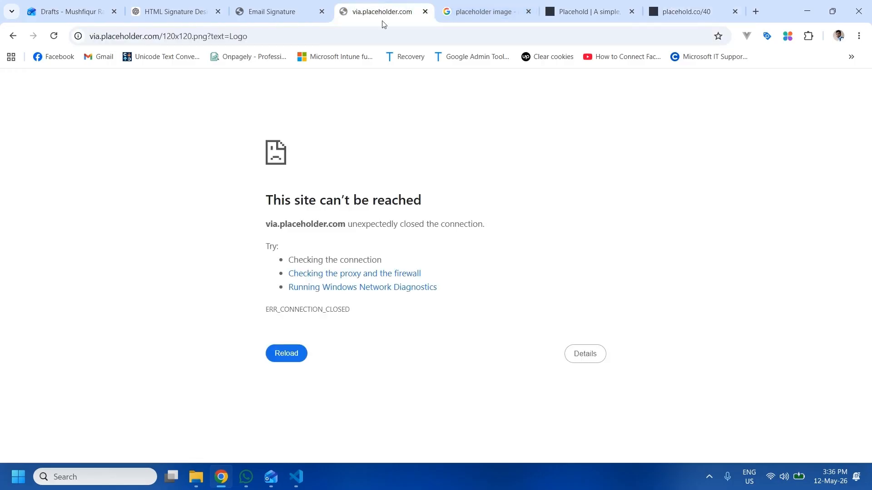
pyautogui.click(296, 15)
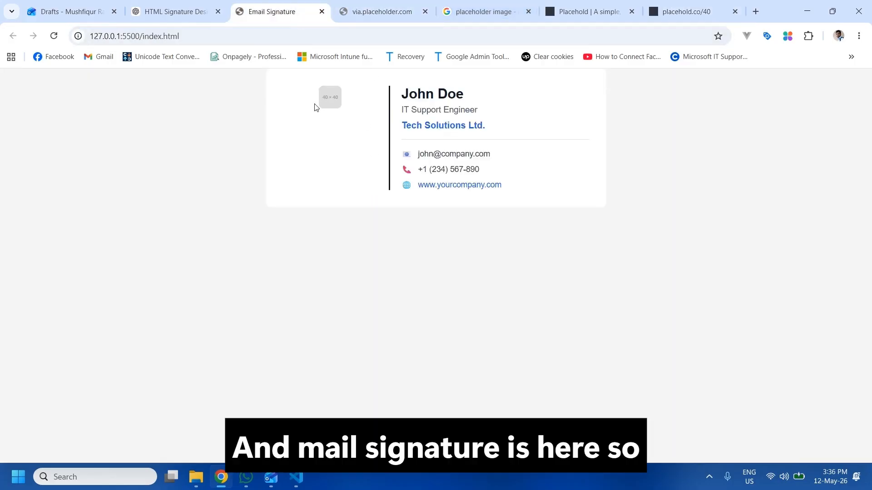
# Change the logo to placehold.co/100 with width 100, then select the rendered signature in Chrome.
pyautogui.click(298, 482)
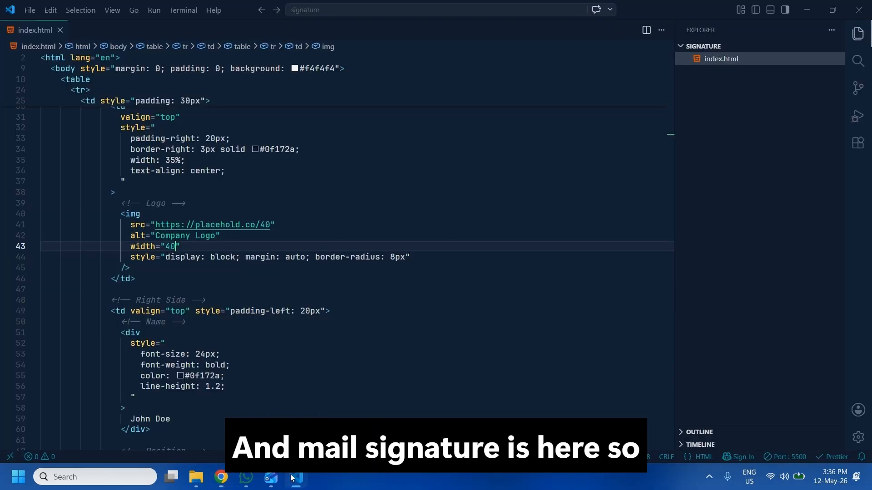
pyautogui.click(270, 227)
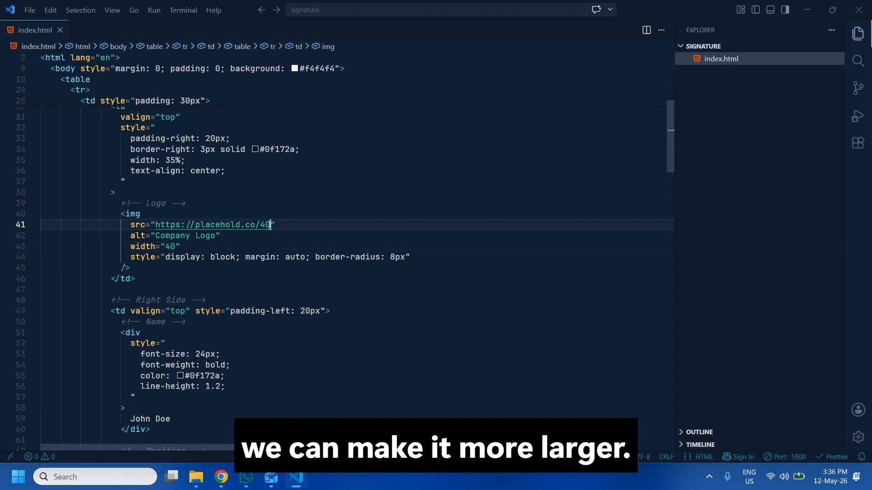
pyautogui.click(261, 225)
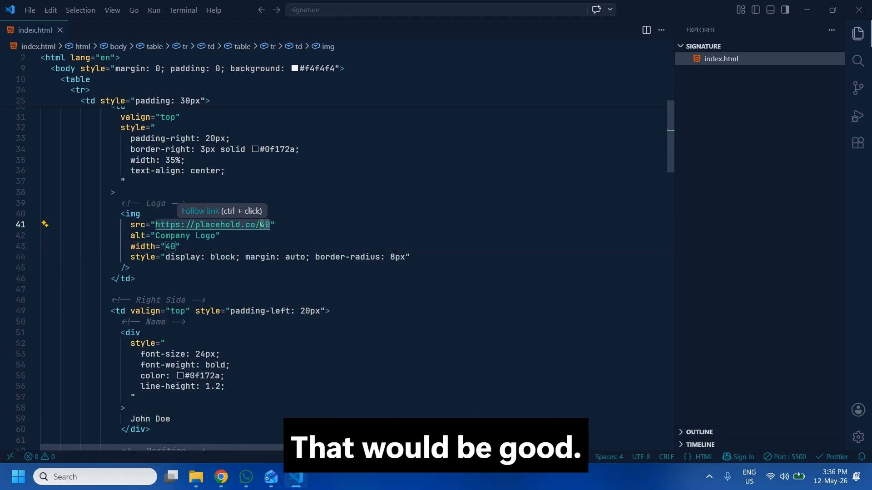
pyautogui.write('100')
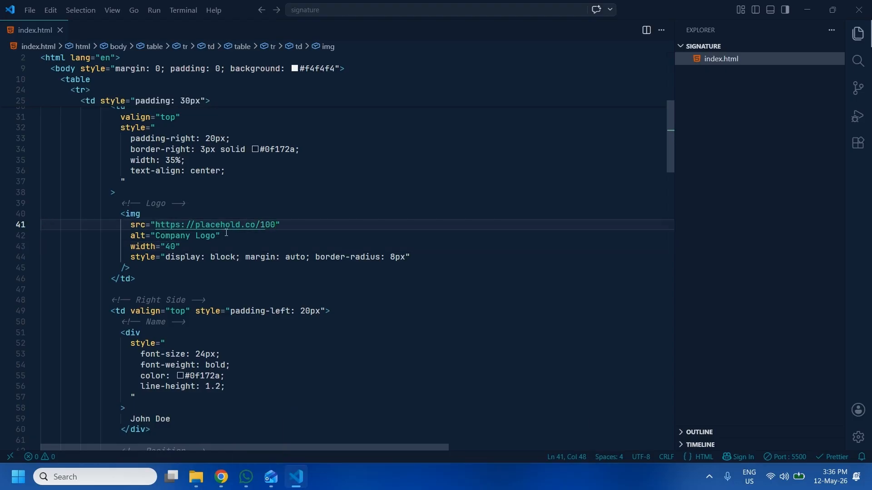
pyautogui.click(176, 246)
pyautogui.press('BackSpace')
pyautogui.press('BackSpace')
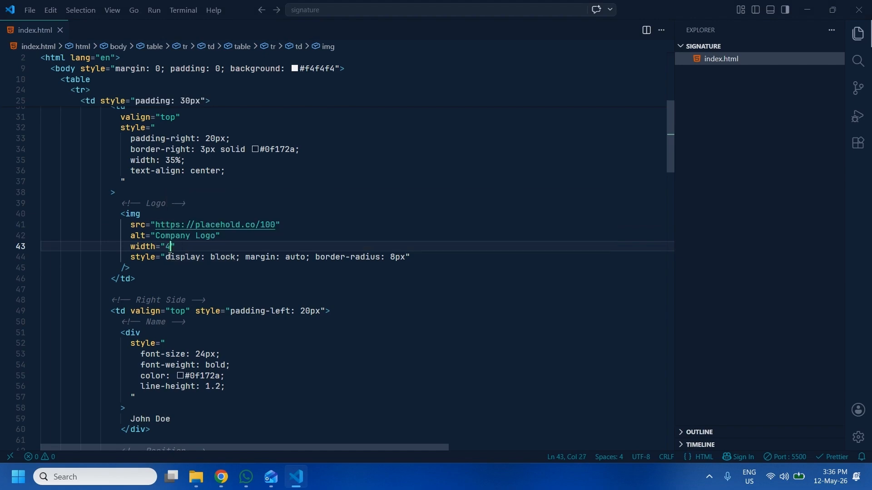
pyautogui.write('100')
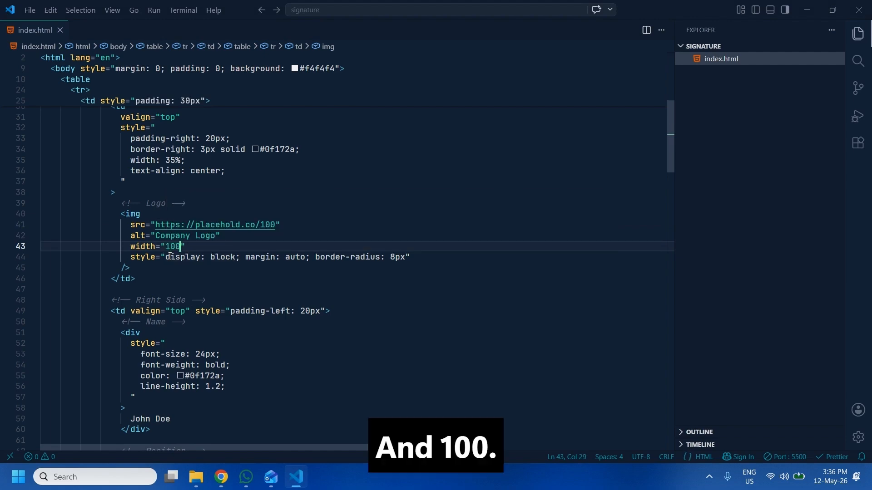
pyautogui.click(221, 477)
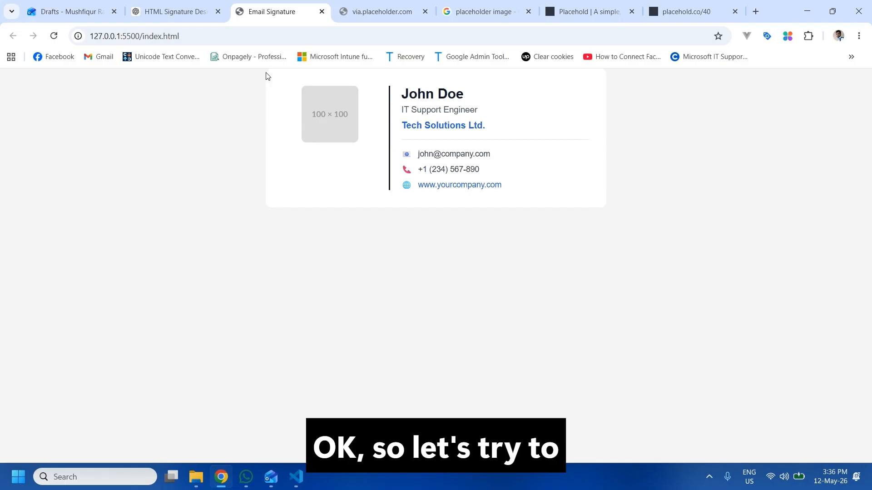
pyautogui.moveTo(266, 76)
pyautogui.mouseDown()
pyautogui.moveTo(433, 111)
pyautogui.moveTo(536, 178)
pyautogui.mouseUp()
pyautogui.hotkey('ctrl', 'c')
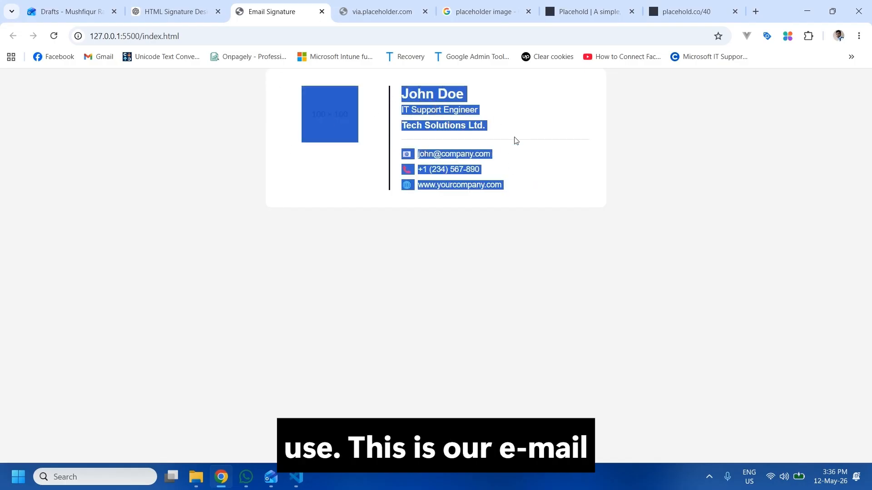
# Go to Outlook on the web's signature settings by searching 'sig' in Settings.
pyautogui.click(68, 11)
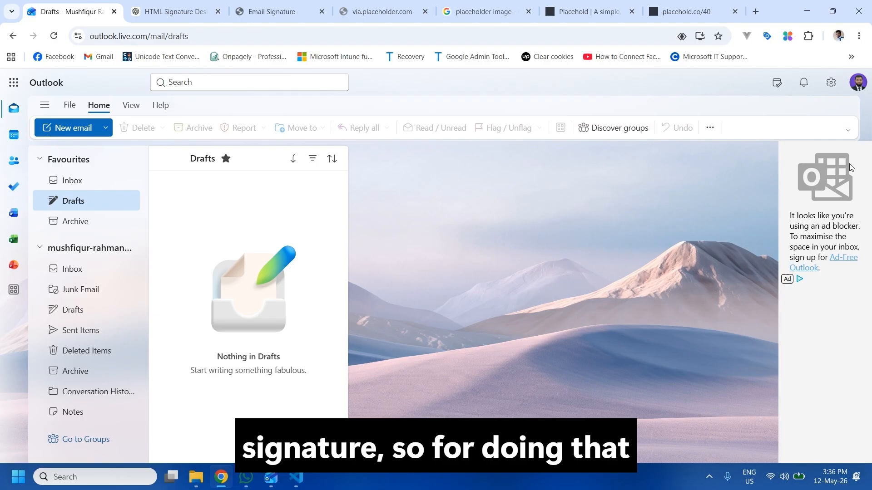
pyautogui.click(826, 89)
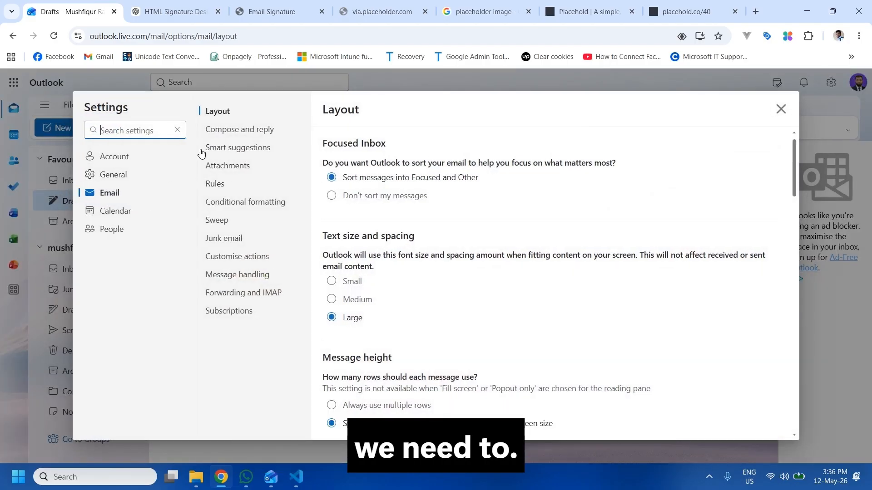
pyautogui.click(123, 131)
pyautogui.write('si')
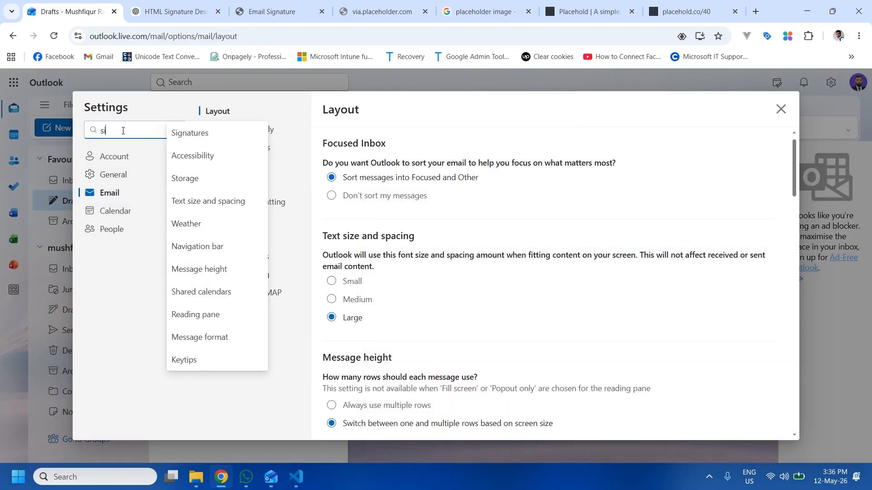
pyautogui.write('g')
pyautogui.click(195, 135)
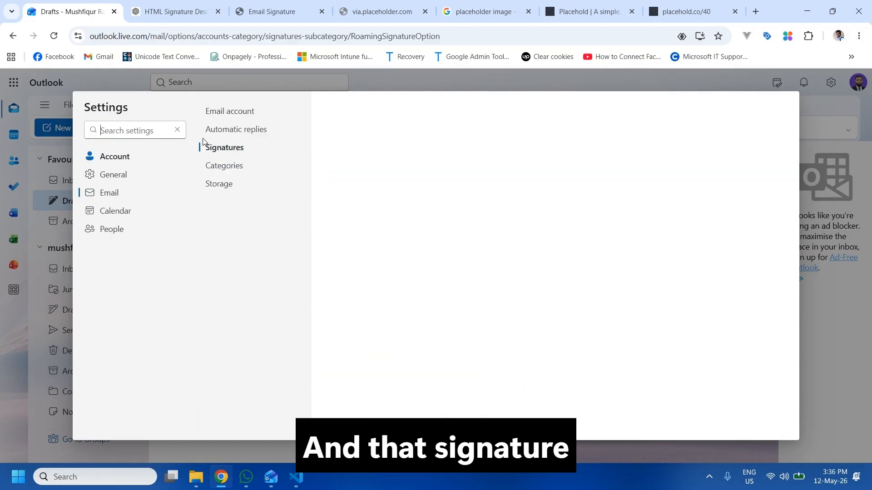
# Create 'html signature' from the pasted card, default for new mail and replies, and save it.
pyautogui.click(720, 151)
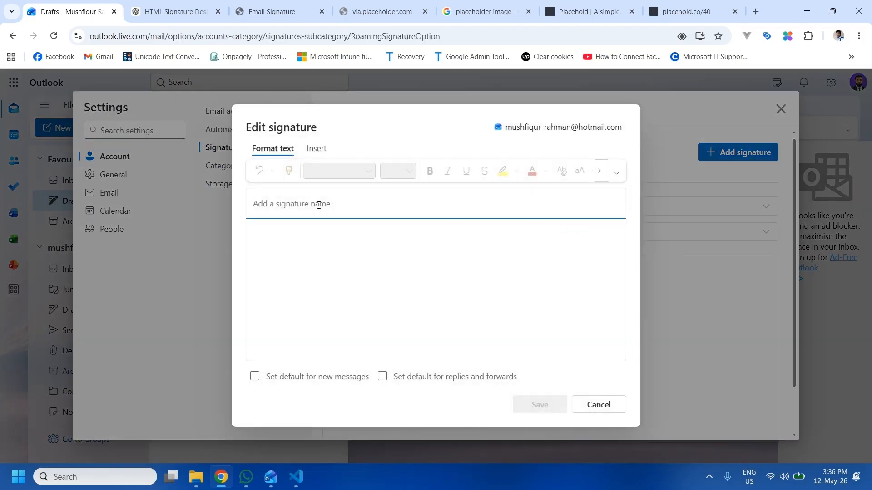
pyautogui.write('html')
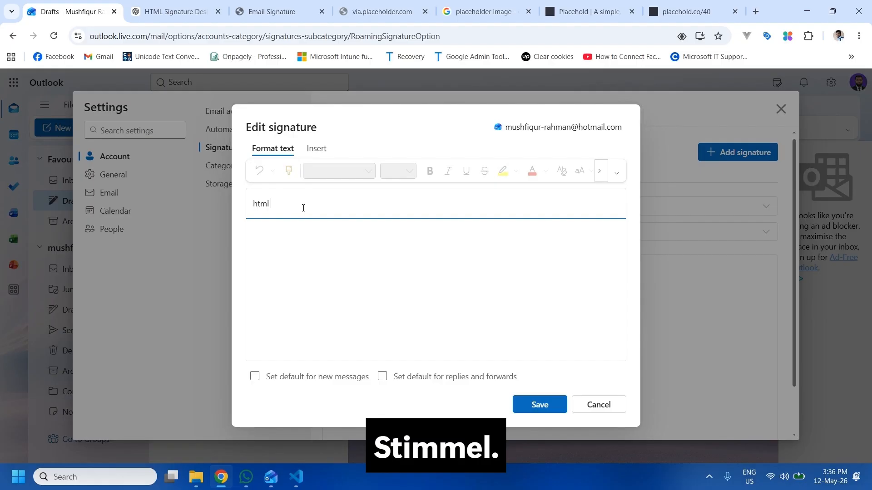
pyautogui.write(' signature')
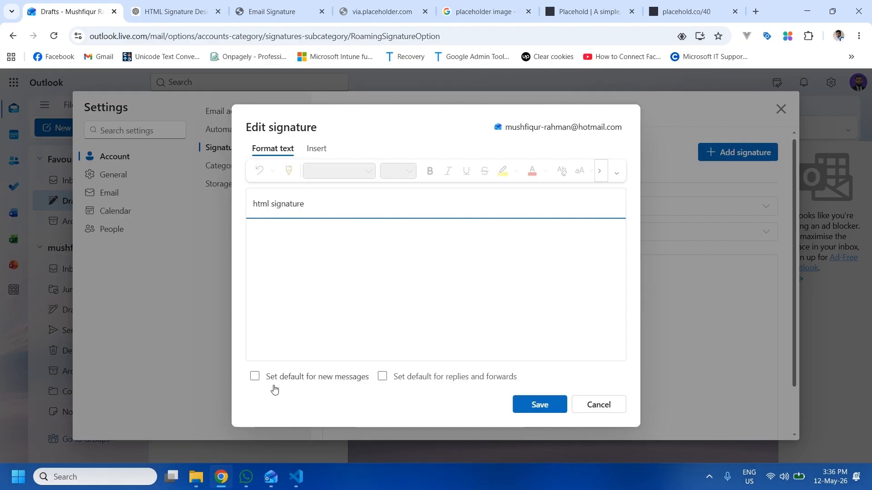
pyautogui.click(323, 383)
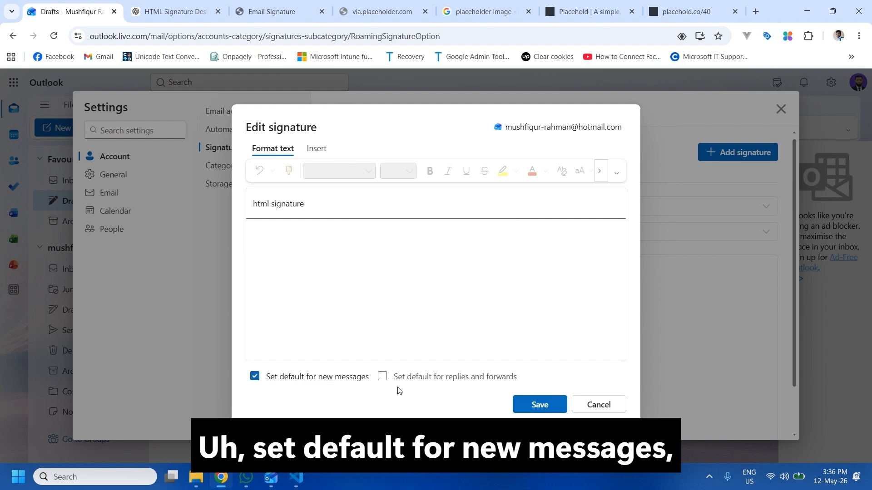
pyautogui.click(469, 380)
pyautogui.click(333, 244)
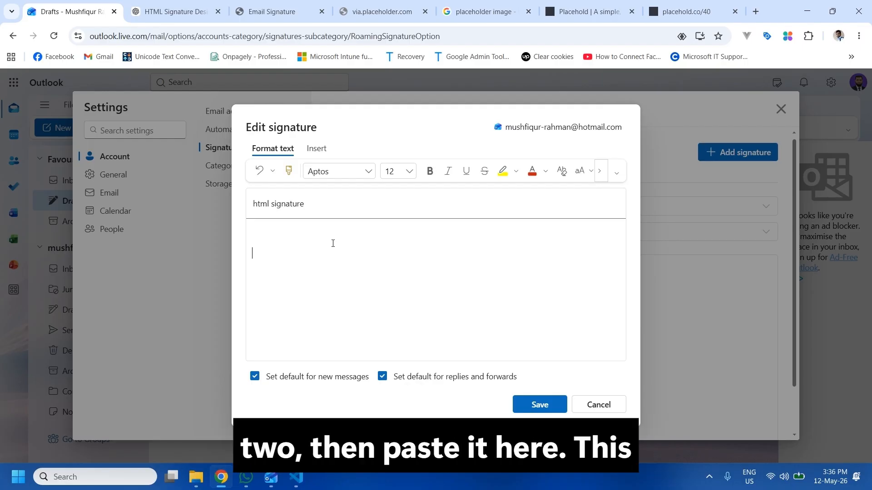
pyautogui.hotkey('ctrl', 'v')
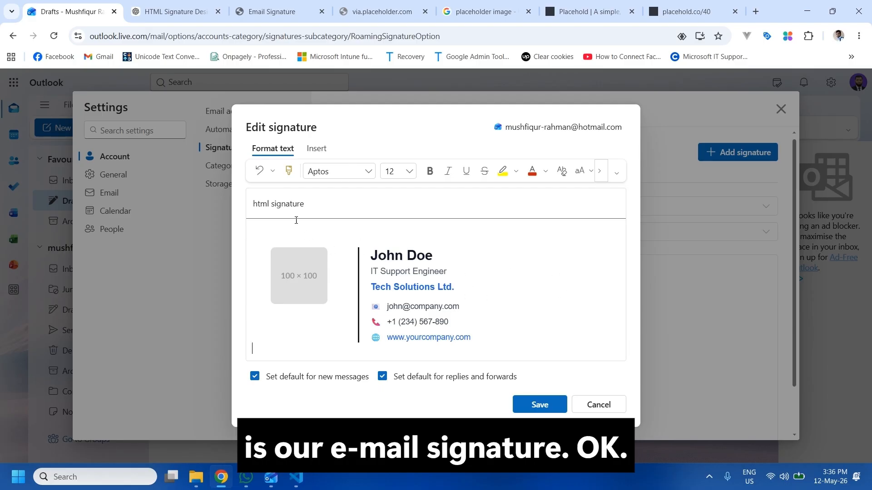
pyautogui.click(553, 399)
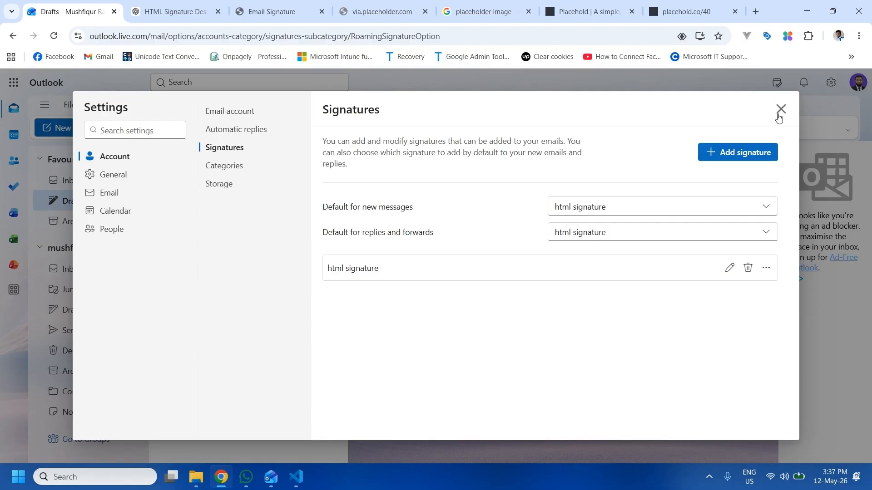
# Close Settings and reload the Outlook web page.
pyautogui.click(781, 109)
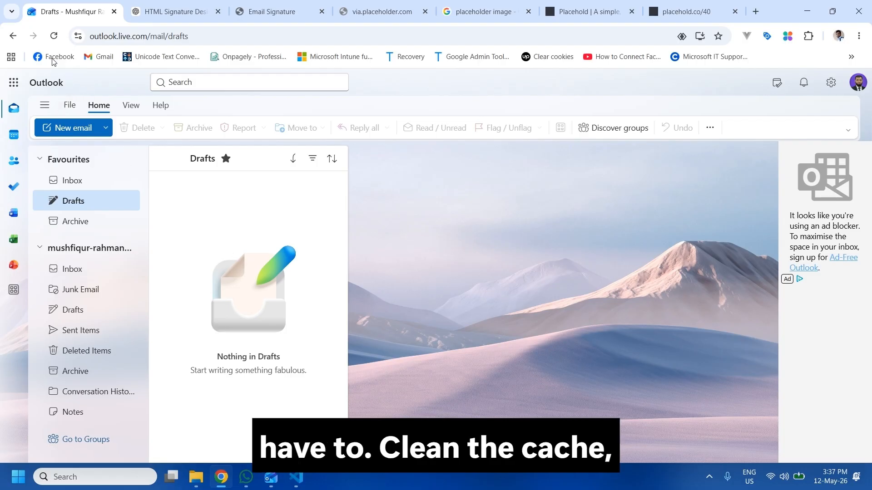
pyautogui.click(53, 38)
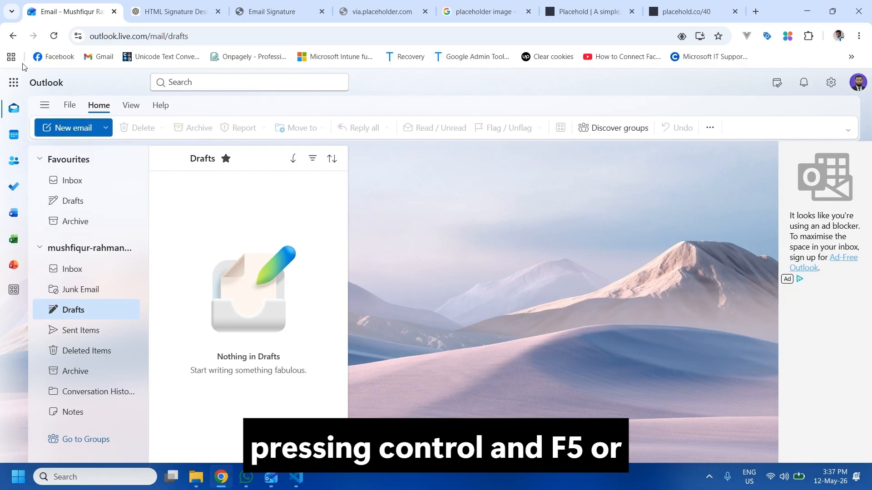
# Reload Outlook on the web and start a new email that auto-inserts the signature card.
pyautogui.click(53, 40)
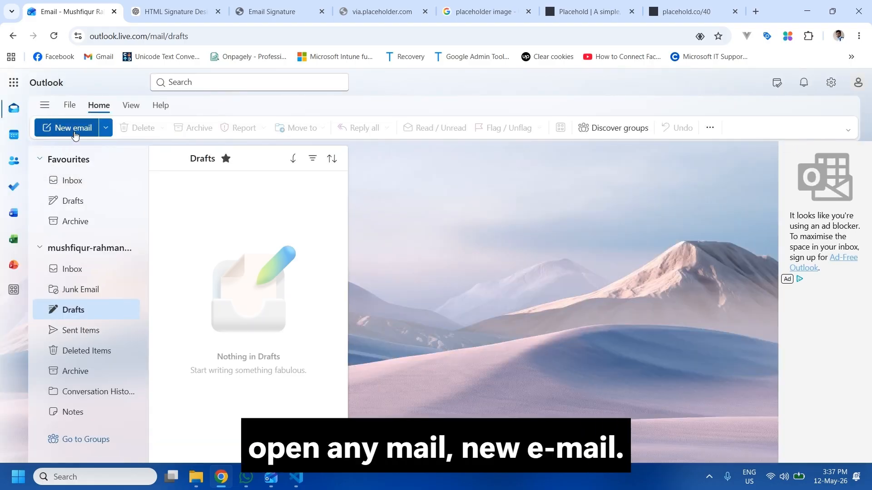
pyautogui.click(68, 127)
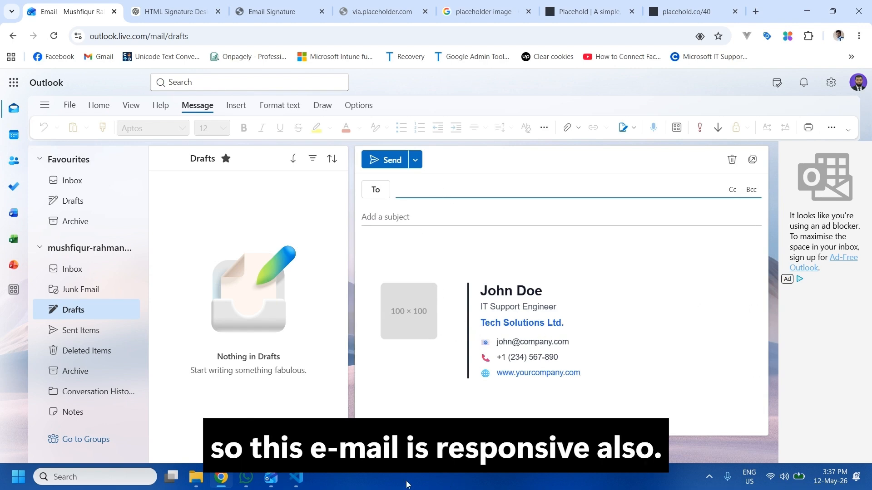
pyautogui.click(271, 480)
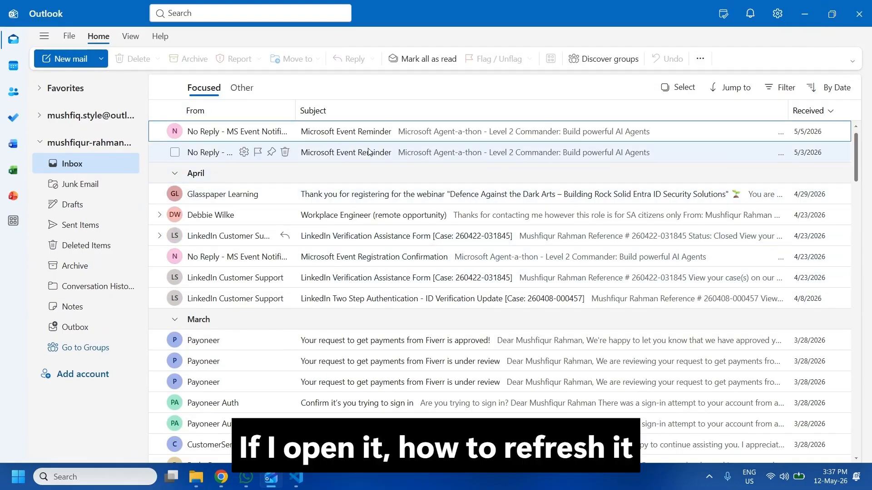
# Close the Outlook desktop app and relaunch it from a Windows search for 'out'.
pyautogui.click(857, 14)
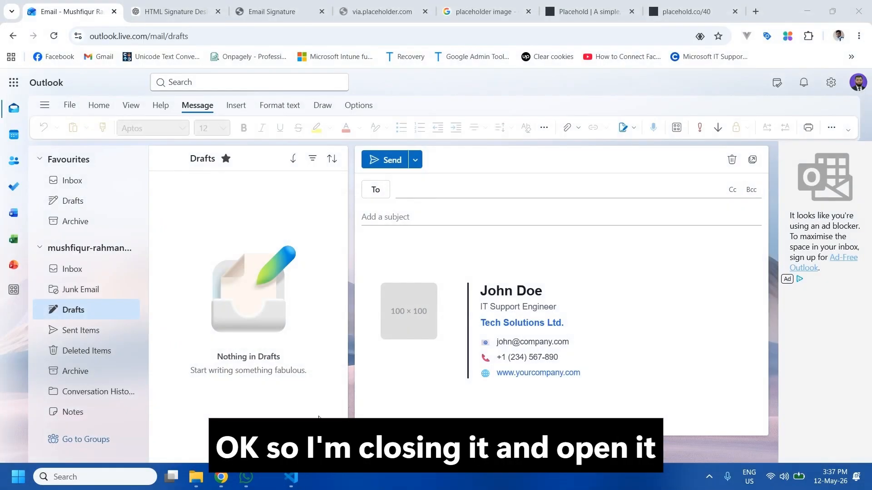
pyautogui.click(123, 477)
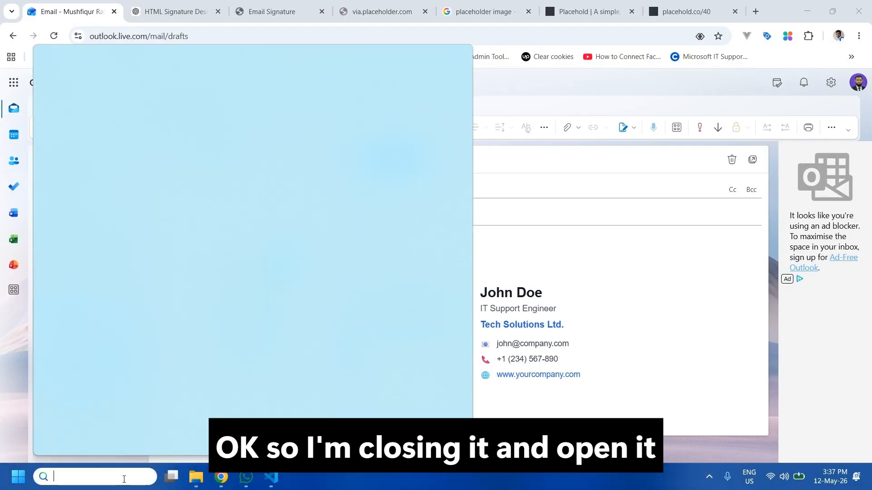
pyautogui.write('out')
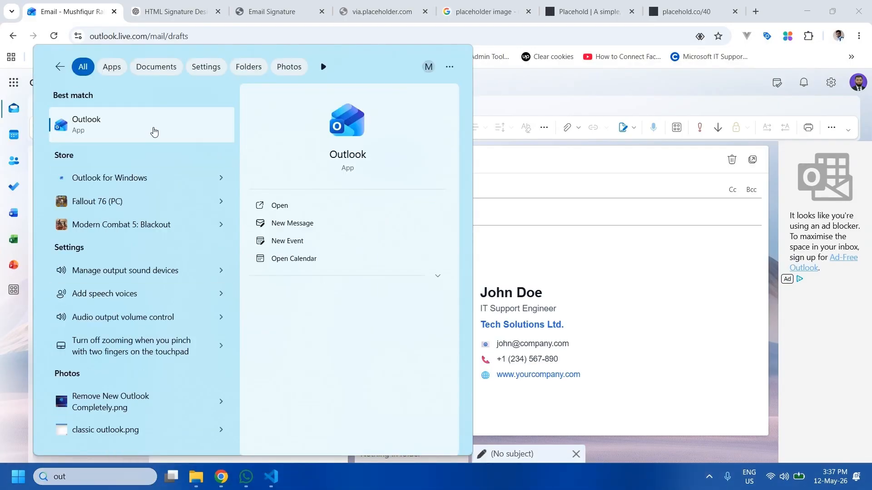
pyautogui.click(154, 132)
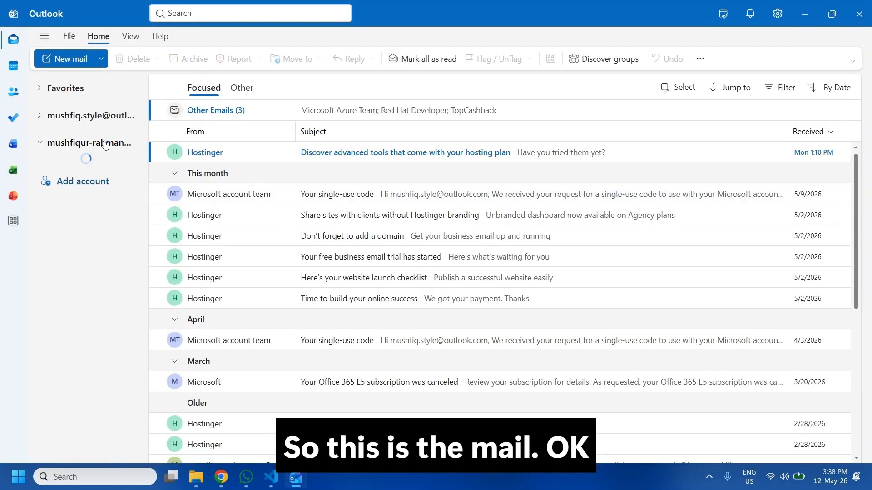
# Open a new mail in the desktop app and discard the empty draft.
pyautogui.click(68, 60)
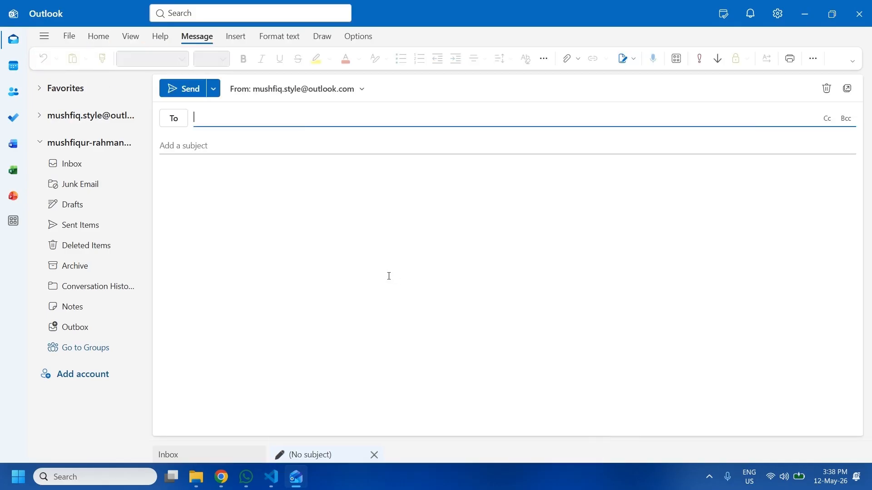
pyautogui.click(266, 289)
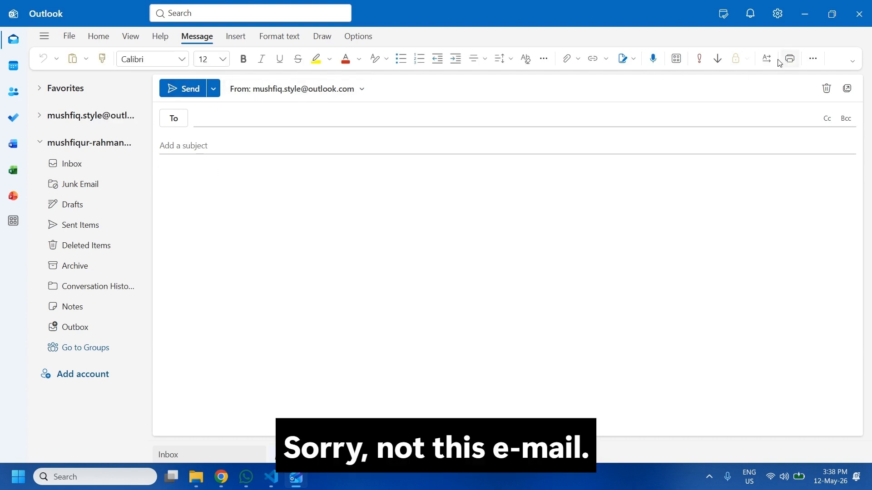
pyautogui.click(827, 88)
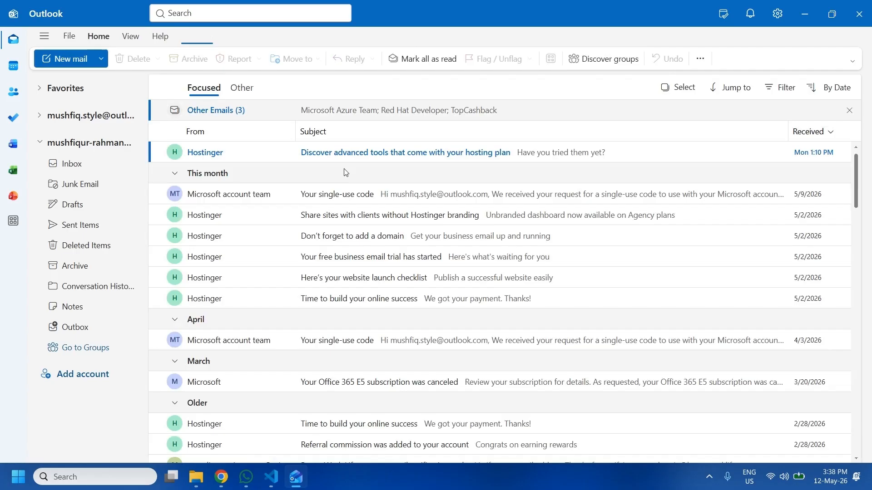
# Start a new email from the second account so its 100×100-logo signature appears.
pyautogui.click(97, 143)
pyautogui.click(99, 147)
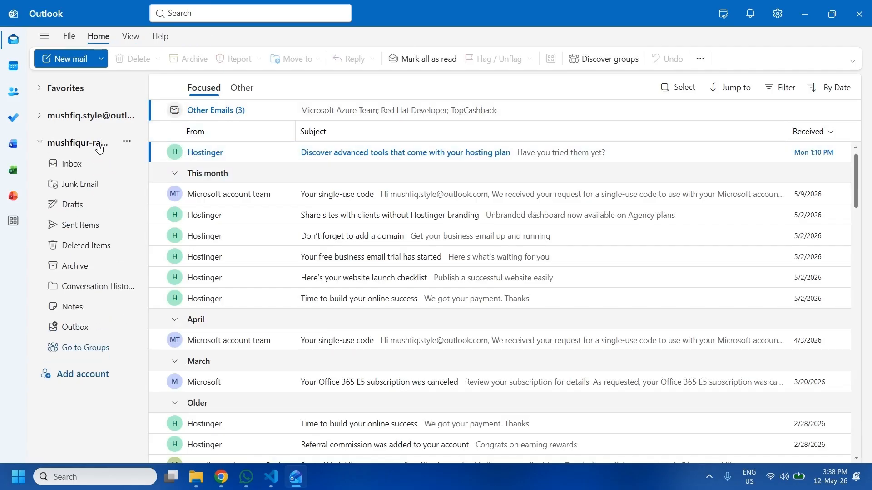
pyautogui.click(101, 59)
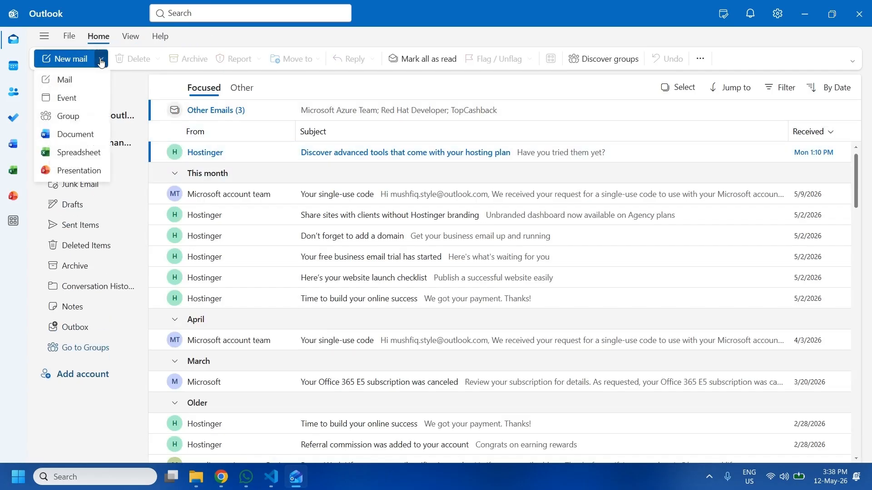
pyautogui.click(101, 63)
pyautogui.click(107, 147)
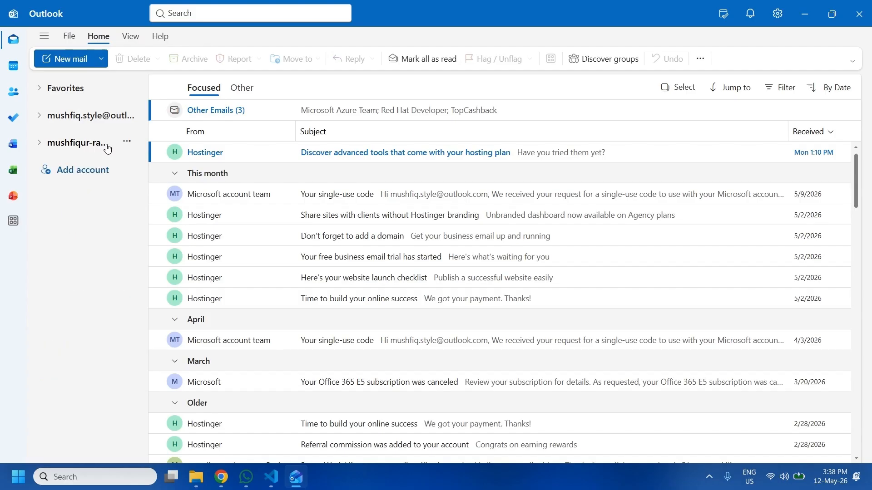
pyautogui.click(108, 145)
pyautogui.click(127, 144)
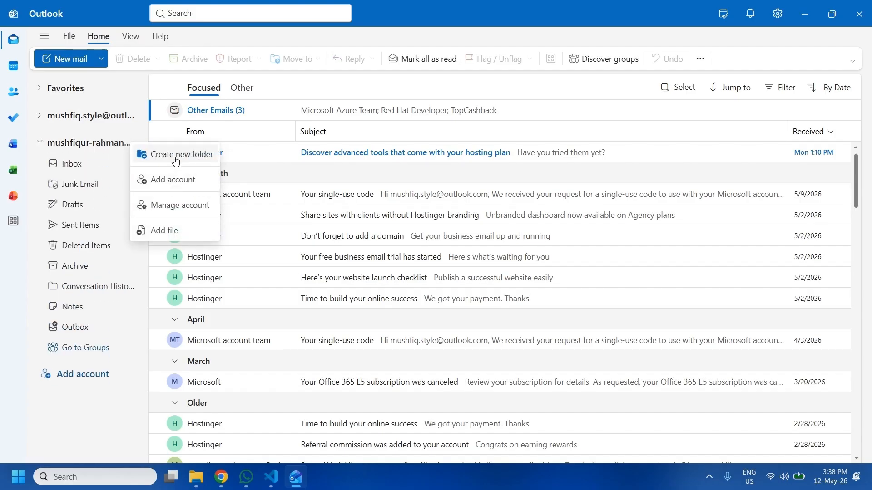
pyautogui.click(61, 59)
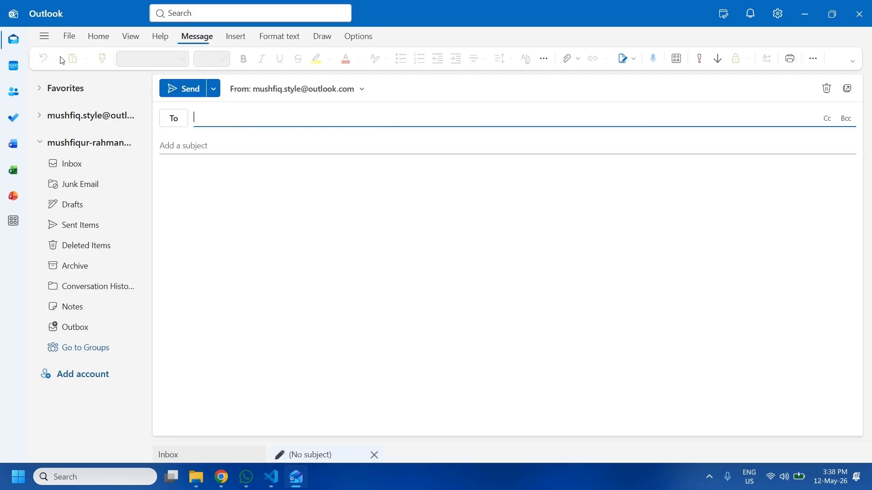
pyautogui.click(298, 91)
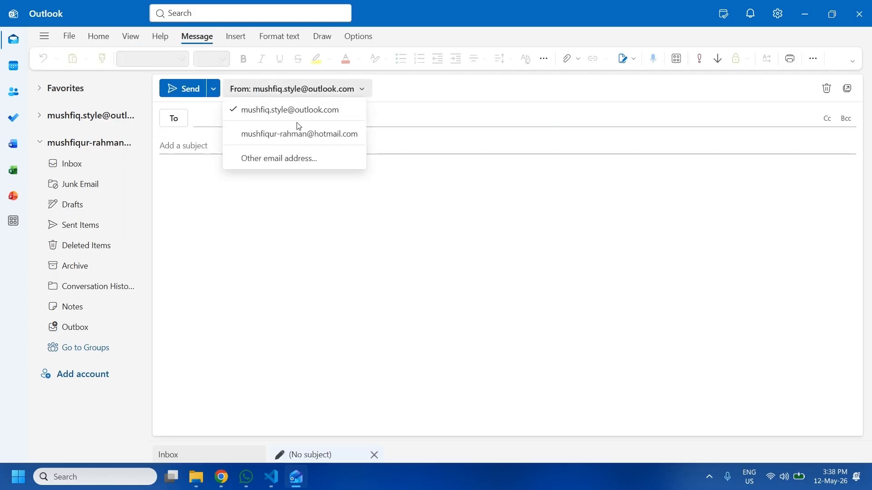
pyautogui.click(296, 135)
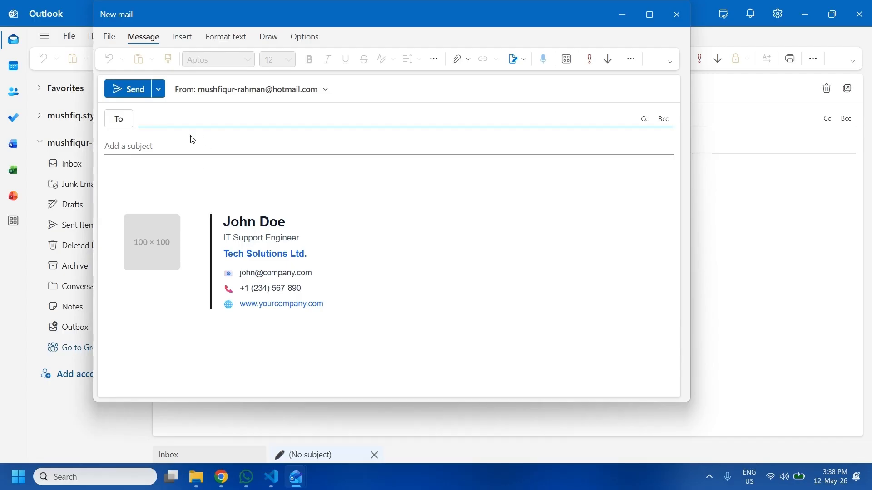
# Send an email with subject 'test' to the first account's outlook.com address.
pyautogui.click(218, 117)
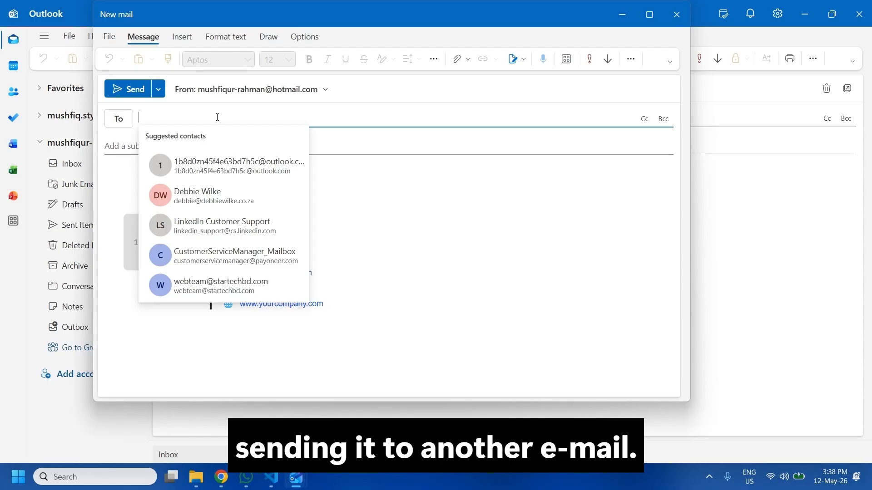
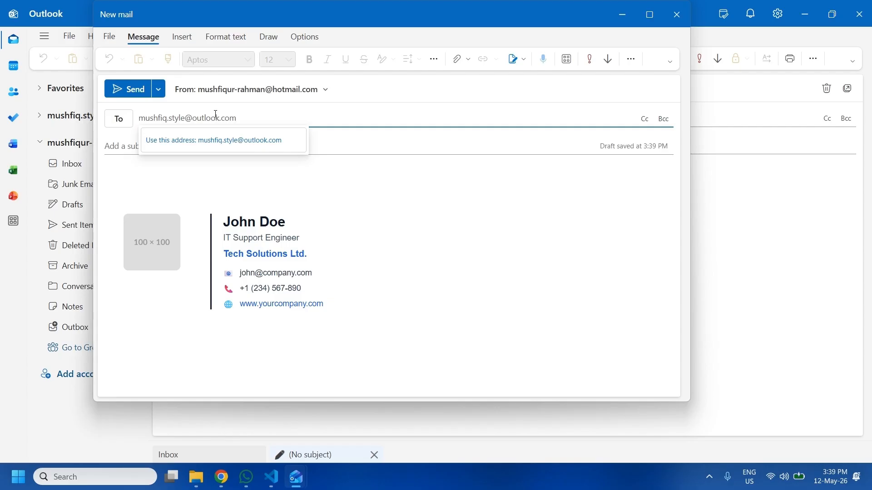
pyautogui.click(357, 141)
pyautogui.write('tes')
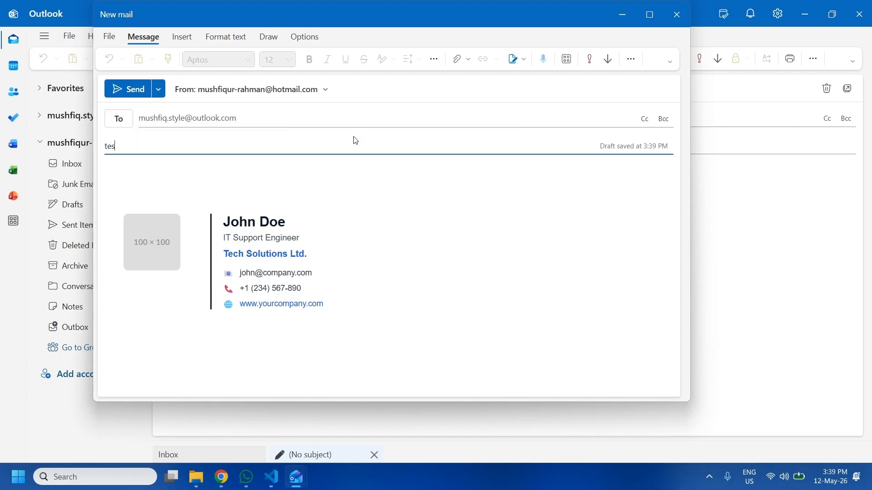
pyautogui.write('t')
pyautogui.click(198, 171)
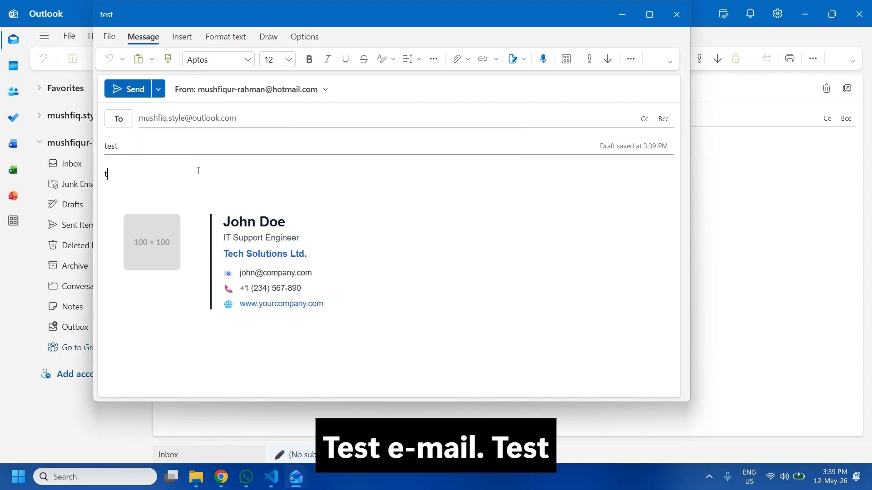
pyautogui.write('test')
pyautogui.click(136, 89)
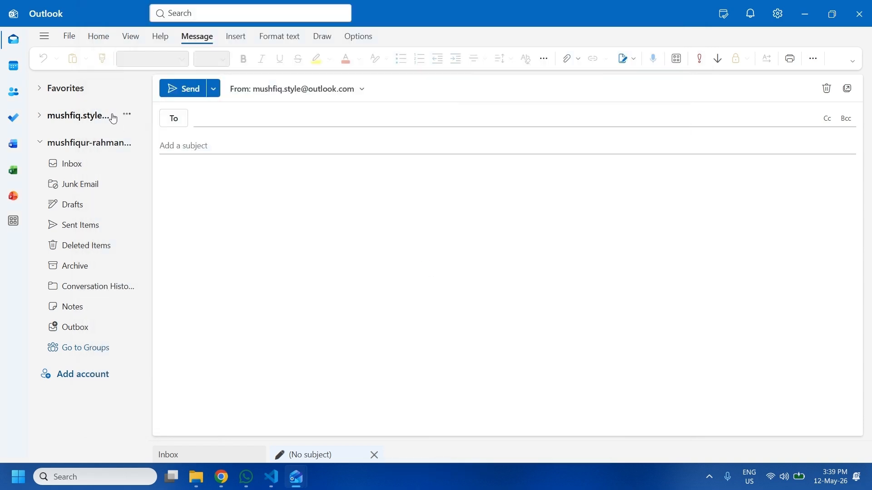
# Open the 'test' message in the receiving account's Junk Email folder.
pyautogui.click(40, 116)
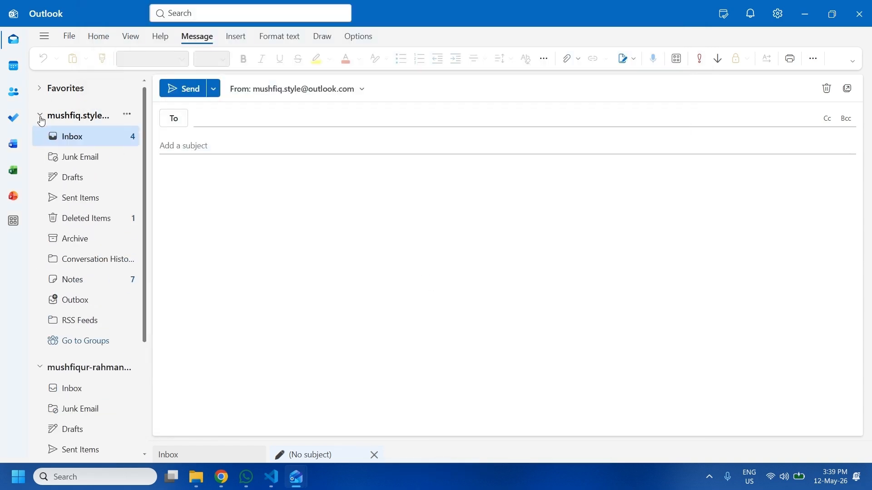
pyautogui.click(78, 139)
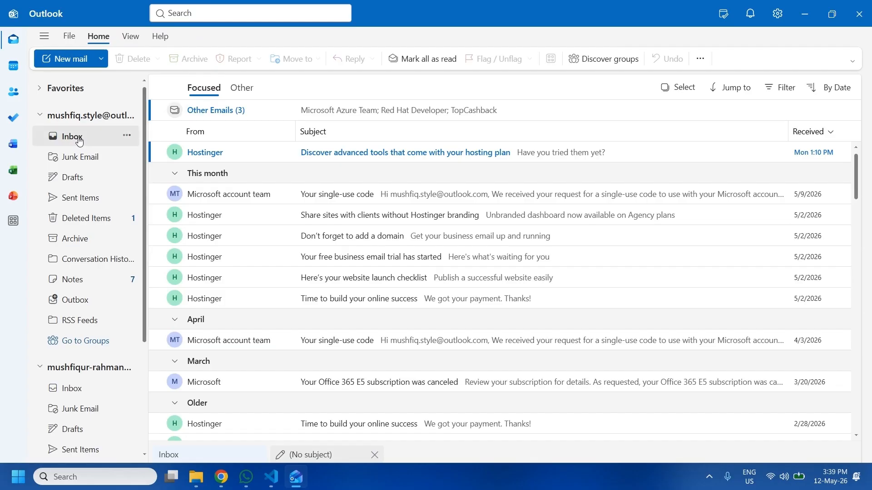
pyautogui.click(83, 158)
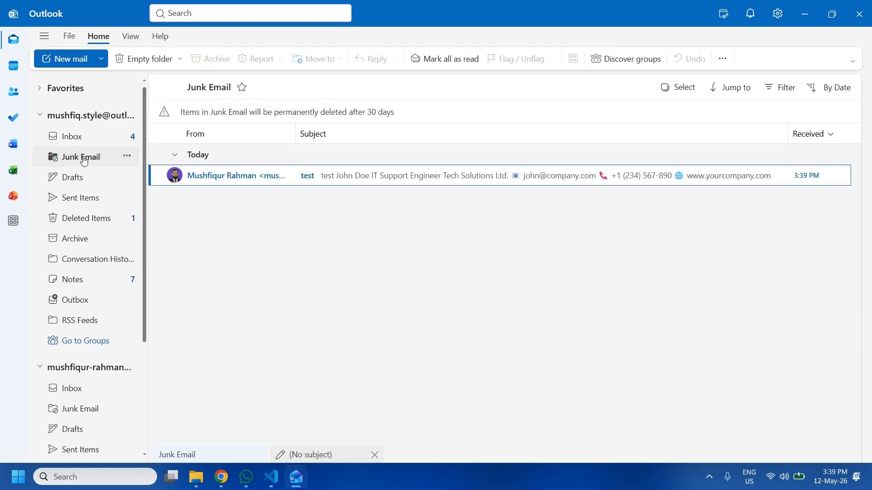
pyautogui.click(212, 176)
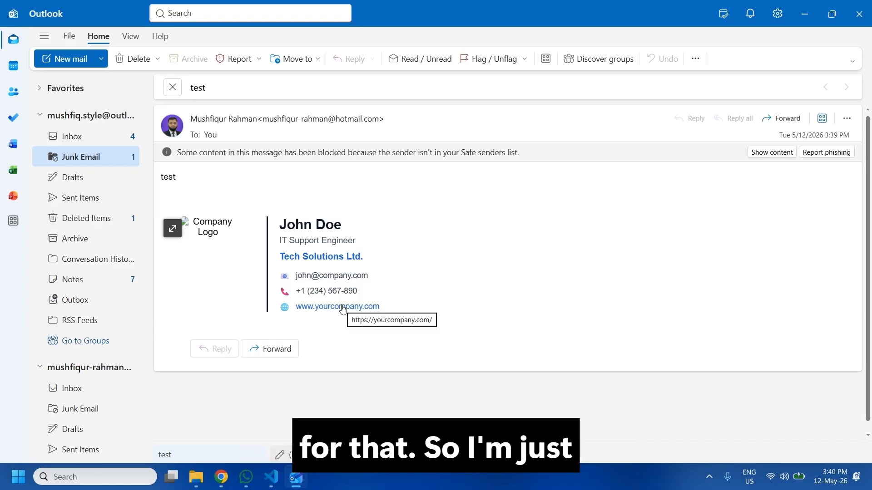
# Show the blocked content so the 100 × 100 placeholder logo displays in the signature.
pyautogui.click(771, 152)
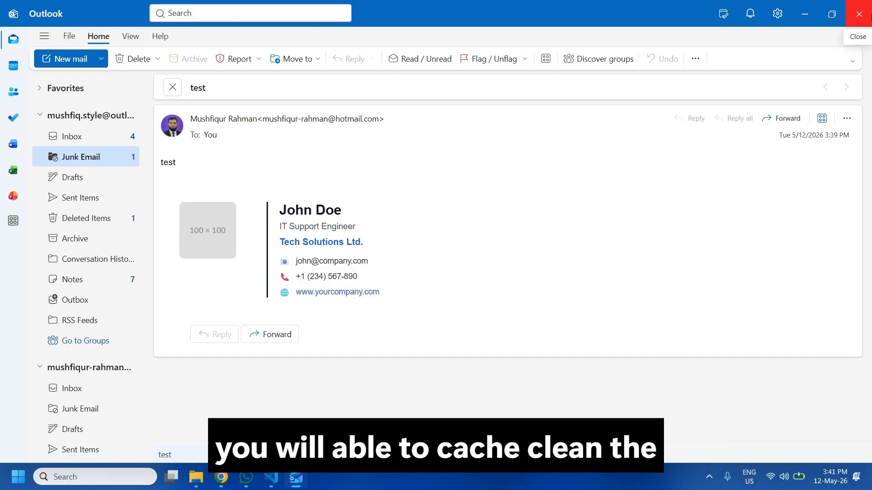
# Close Outlook, then review Chrome's Delete browsing data time ranges and close Settings.
pyautogui.click(867, 16)
pyautogui.click(858, 36)
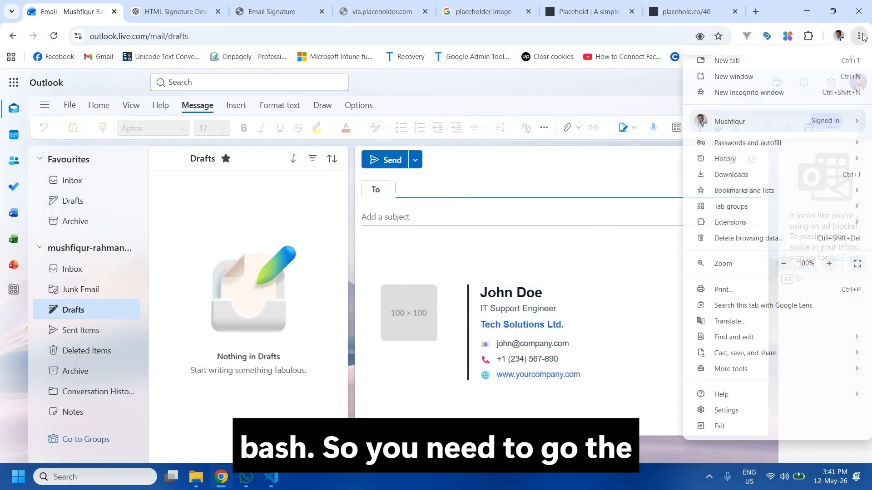
pyautogui.click(725, 410)
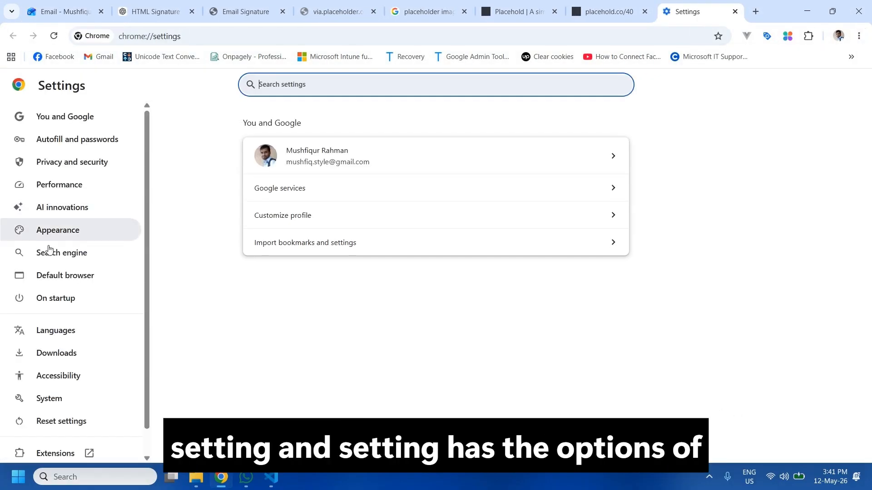
pyautogui.click(58, 168)
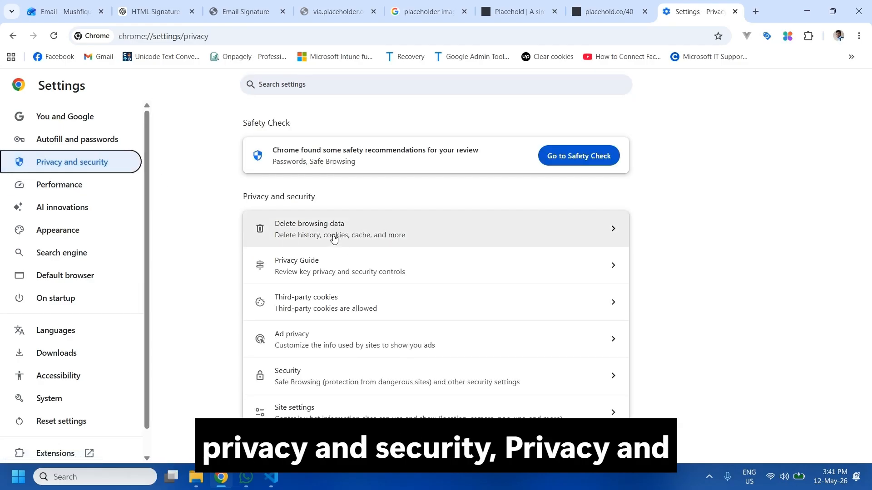
pyautogui.click(305, 238)
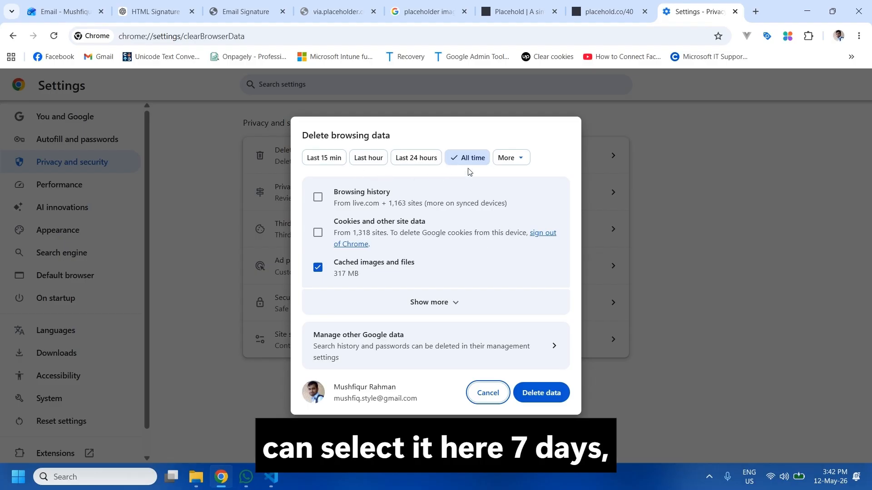
pyautogui.click(511, 159)
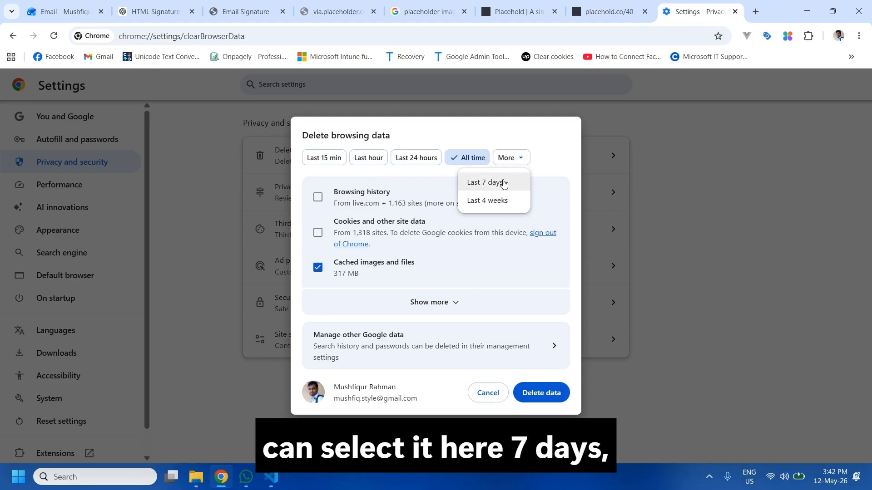
pyautogui.click(412, 164)
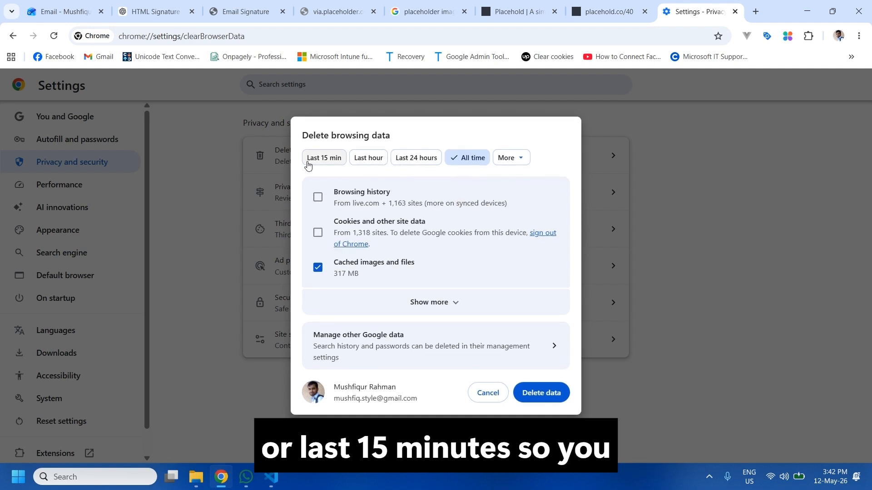
pyautogui.click(735, 11)
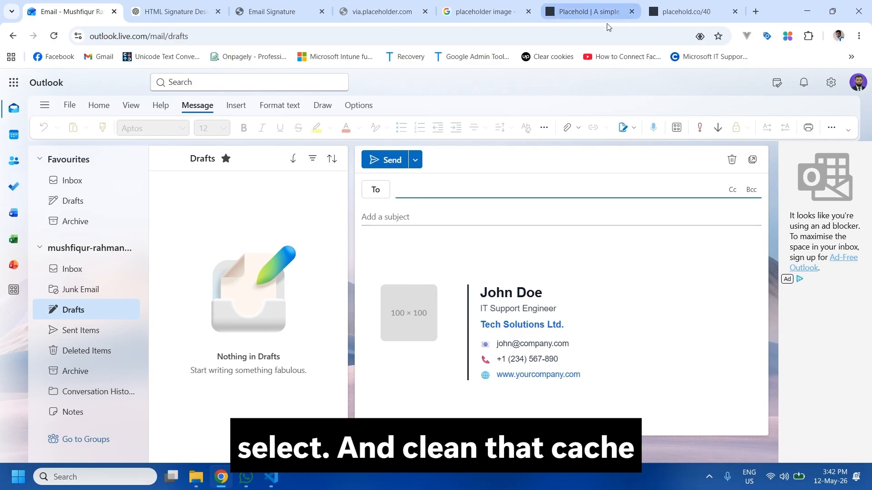
# Glance at the ChatGPT signature HTML, then view the placehold.co/40 placeholder image page.
pyautogui.click(188, 4)
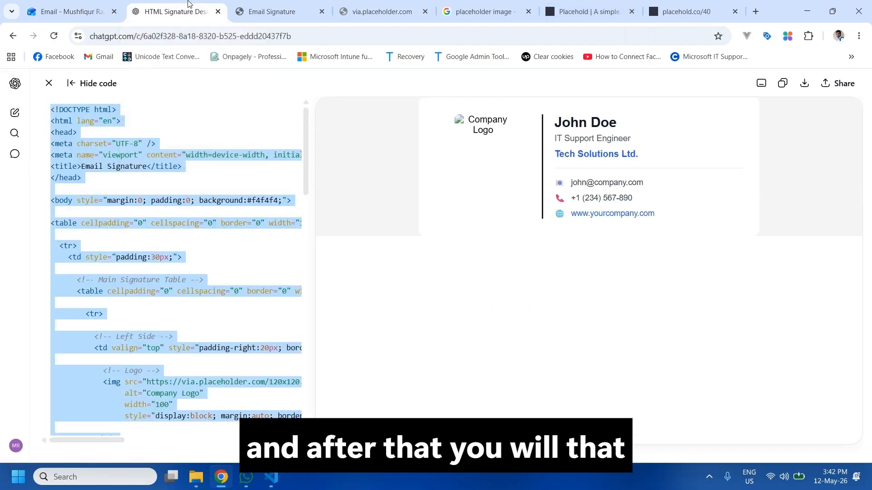
pyautogui.click(659, 6)
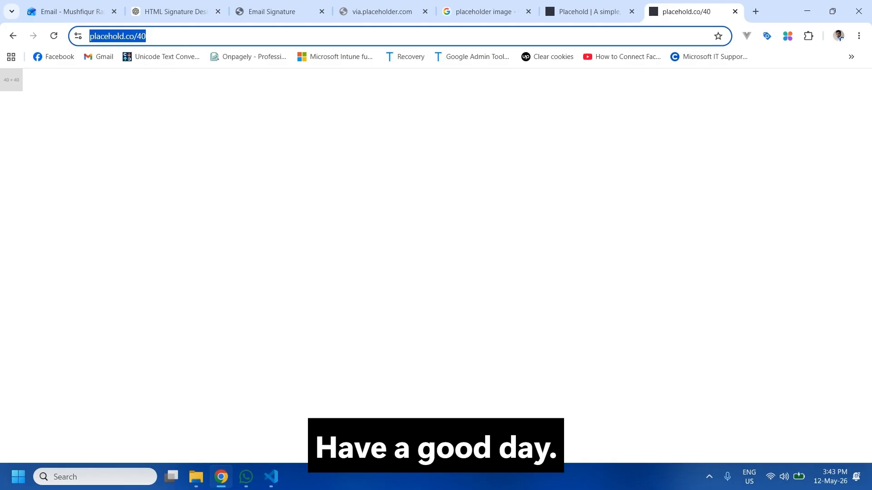
pyautogui.click(709, 477)
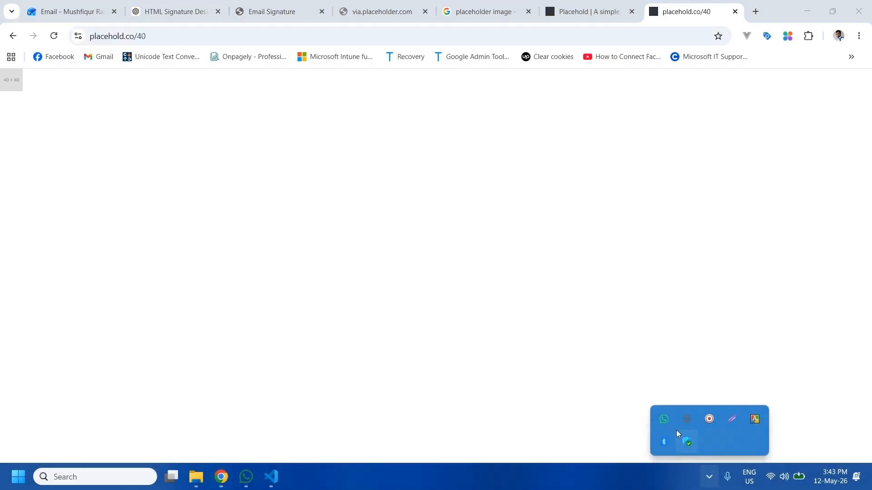